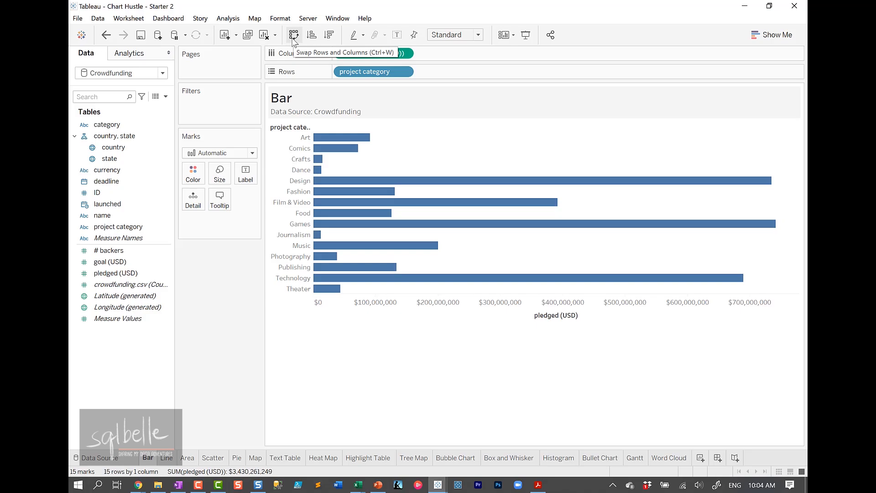
- Swap the rows and columns of the Bar sheet's chart
left_click(294, 35)
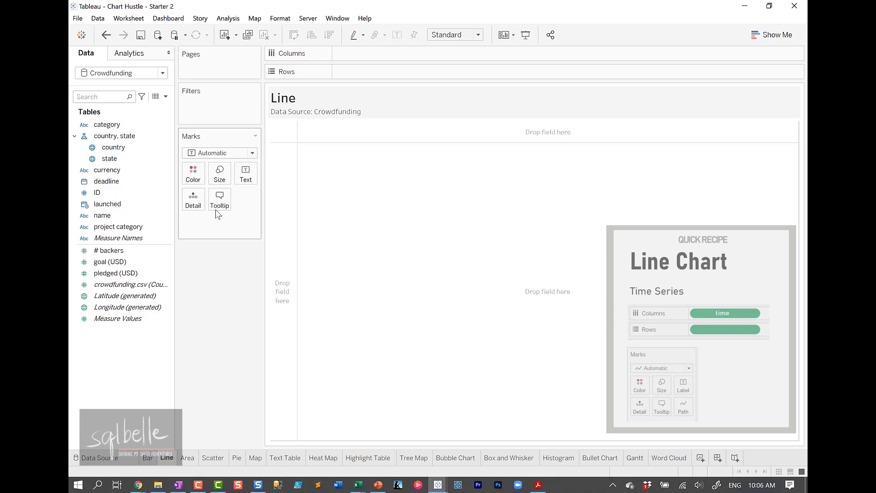
- On the Line sheet, place launched on Columns as continuous MONTH and pledged (USD) on Rows
left_click(112, 206)
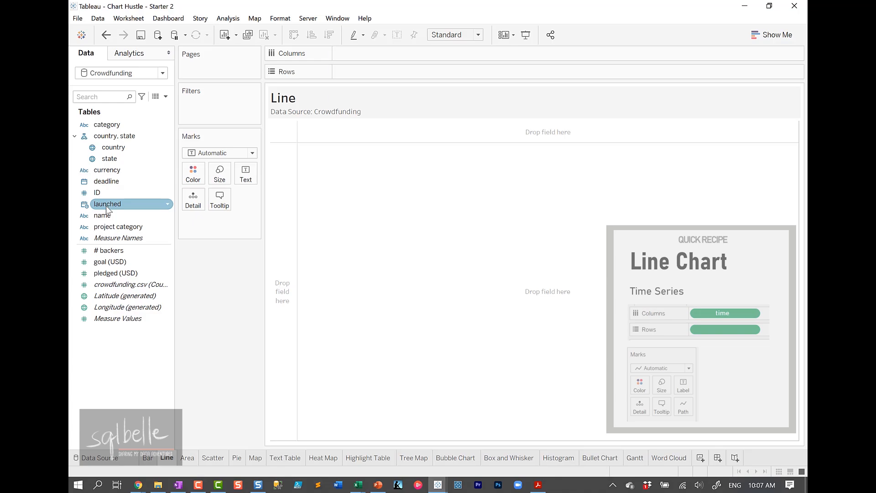
left_click_drag(105, 205, 382, 57)
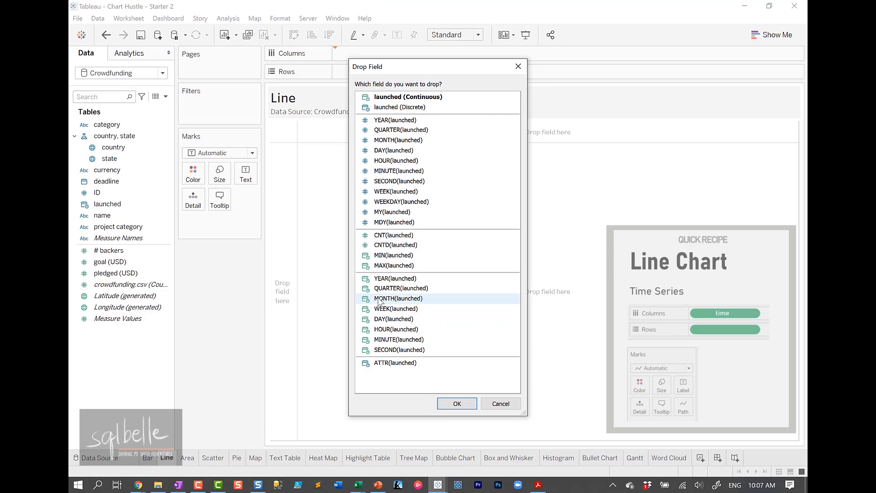
left_click(378, 299)
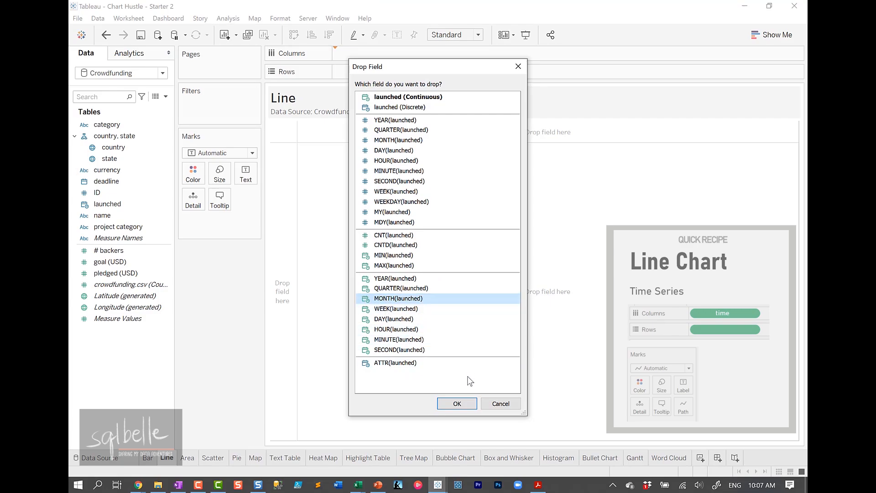
left_click(457, 404)
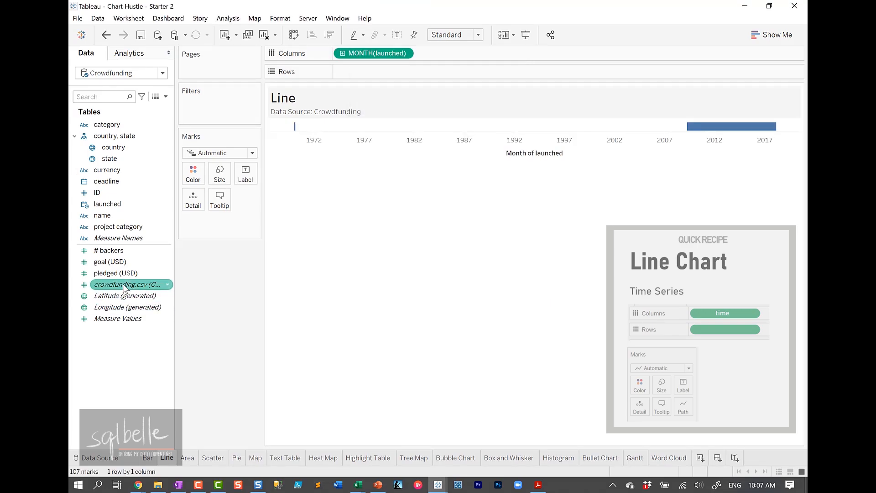
left_click_drag(155, 273, 410, 71)
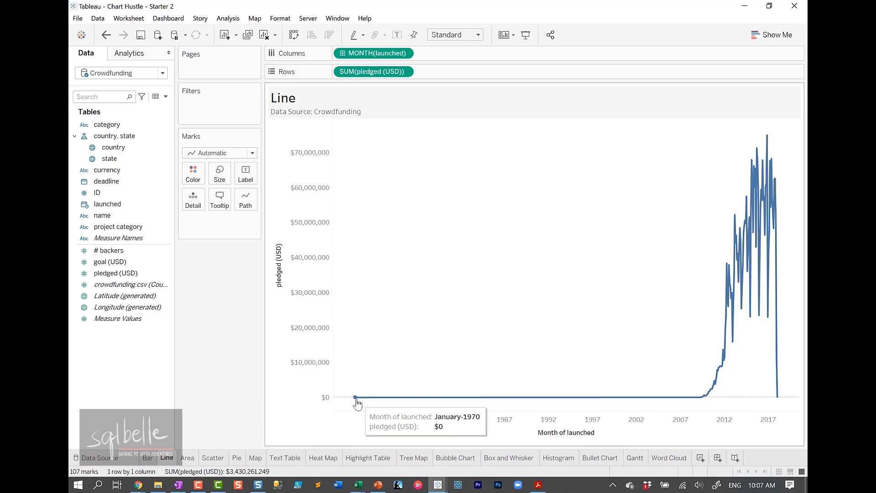
- Exclude the January-1970 and January-2018 points from the line chart
left_click(356, 400)
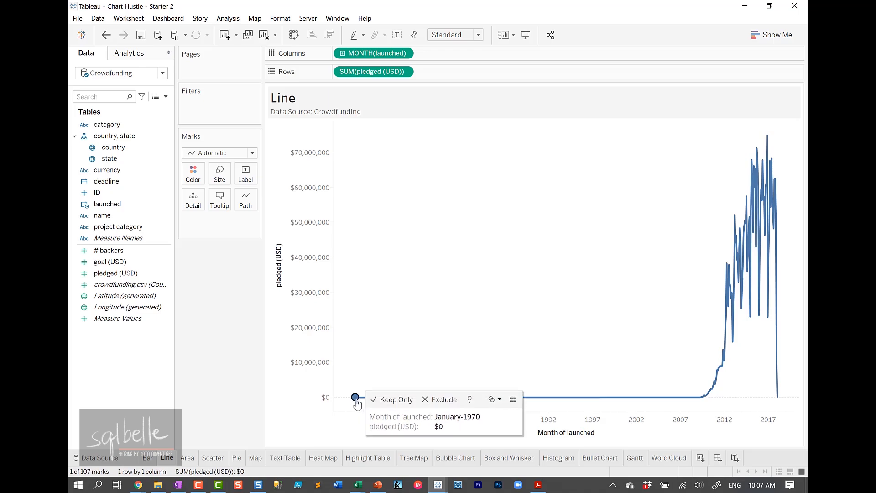
left_click(435, 401)
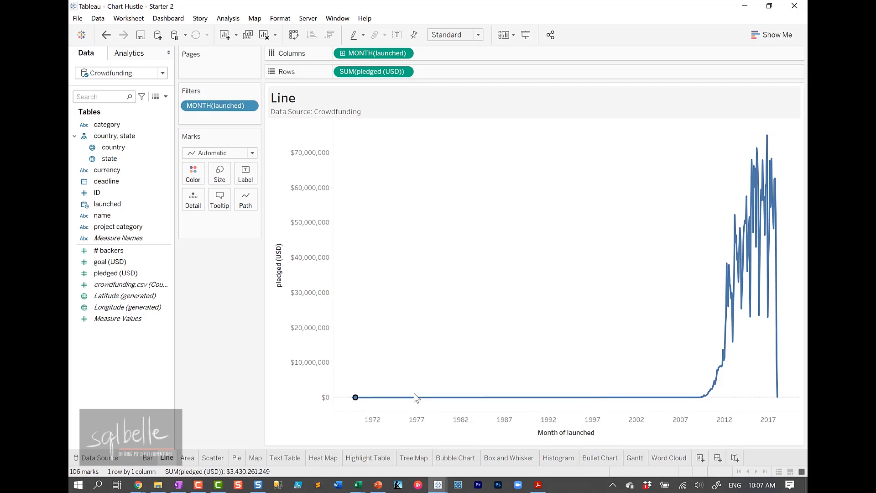
mouse_move(778, 402)
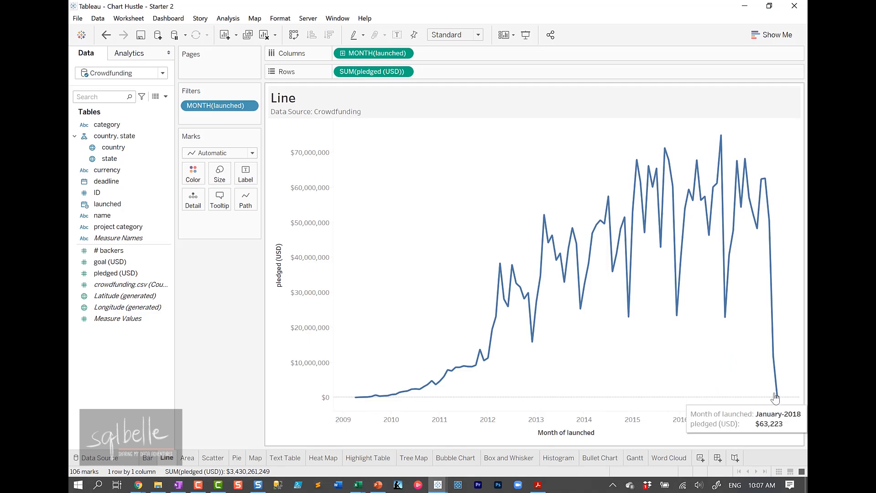
left_click(778, 404)
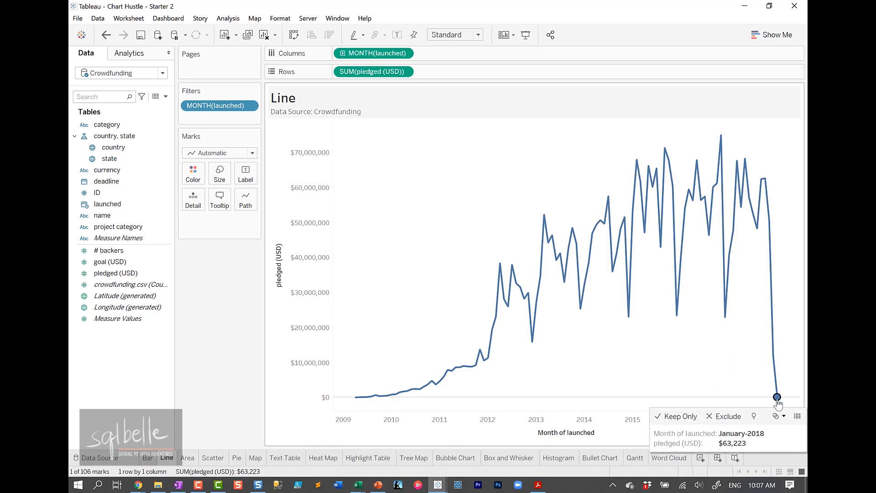
left_click(726, 417)
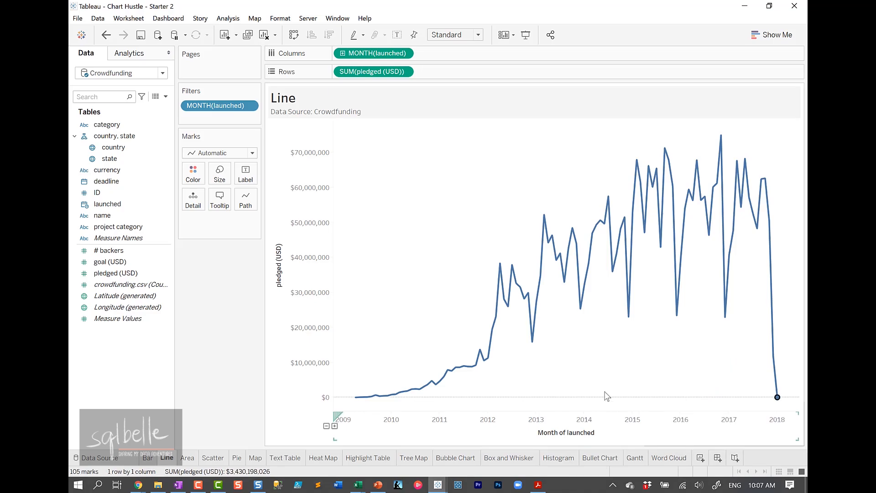
- Add a linear trend line to the line chart
left_click(122, 56)
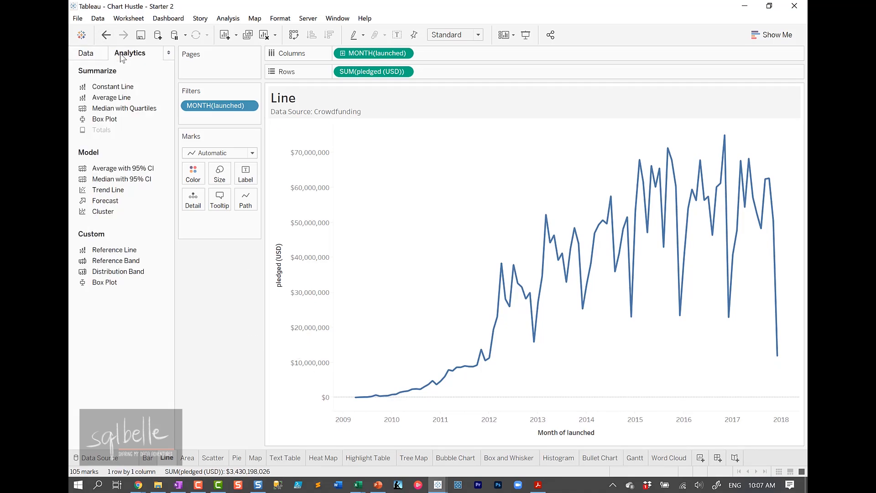
left_click_drag(121, 191, 369, 154)
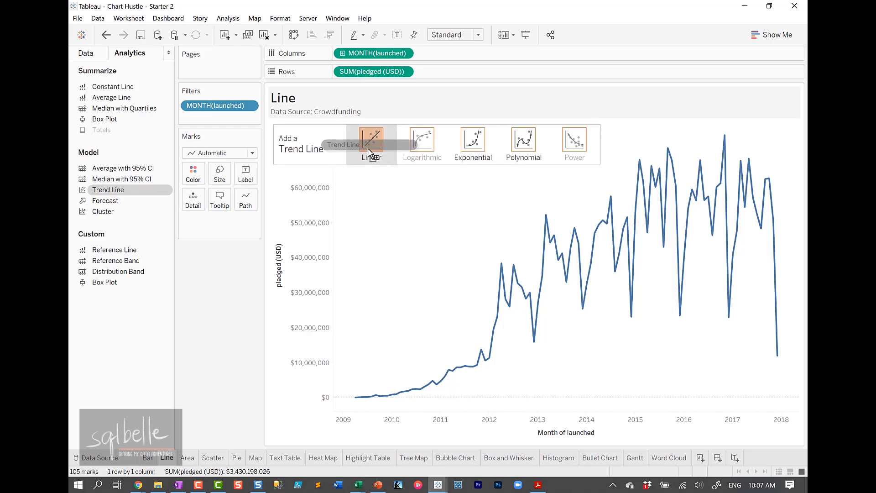
left_click_drag(370, 153, 369, 153)
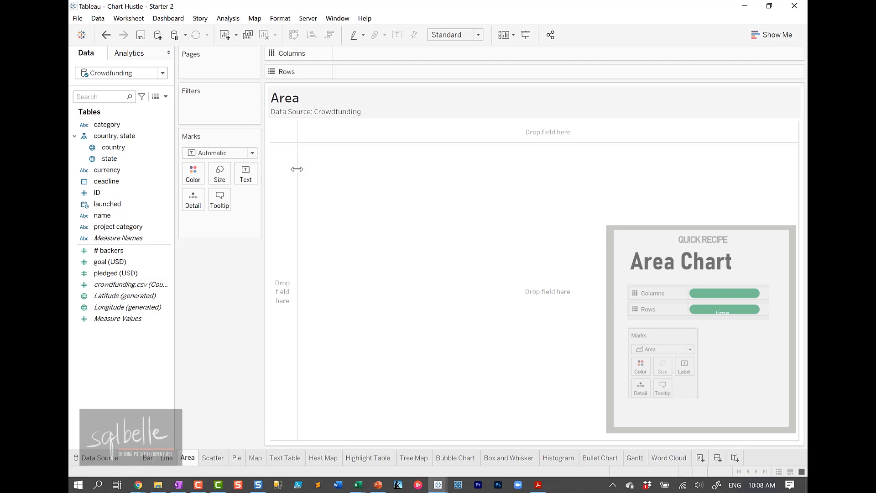
- On the Area sheet, place launched on Columns as continuous MONTH and pledged (USD) on Rows
left_click(120, 202)
left_click_drag(119, 199, 372, 55)
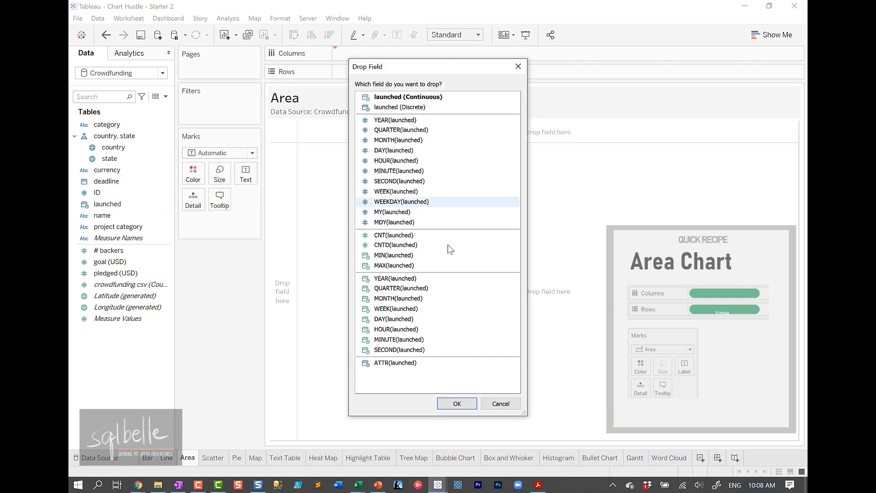
left_click(401, 298)
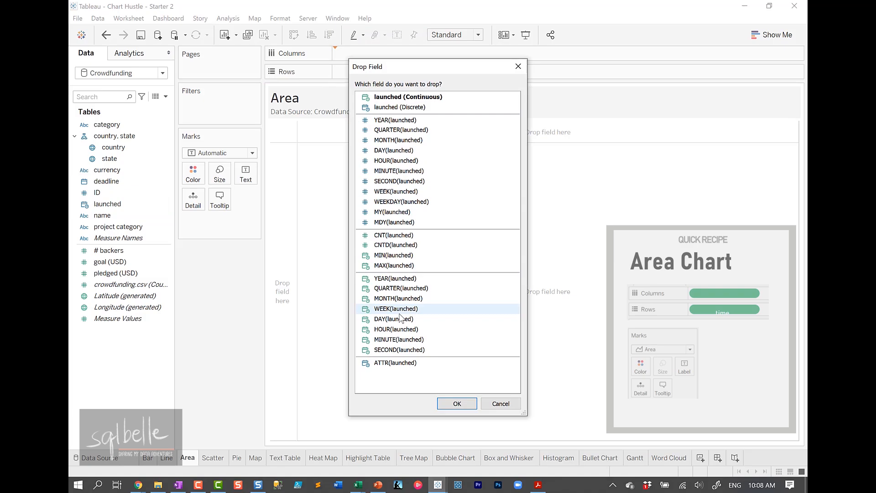
left_click(452, 405)
left_click_drag(116, 273, 370, 71)
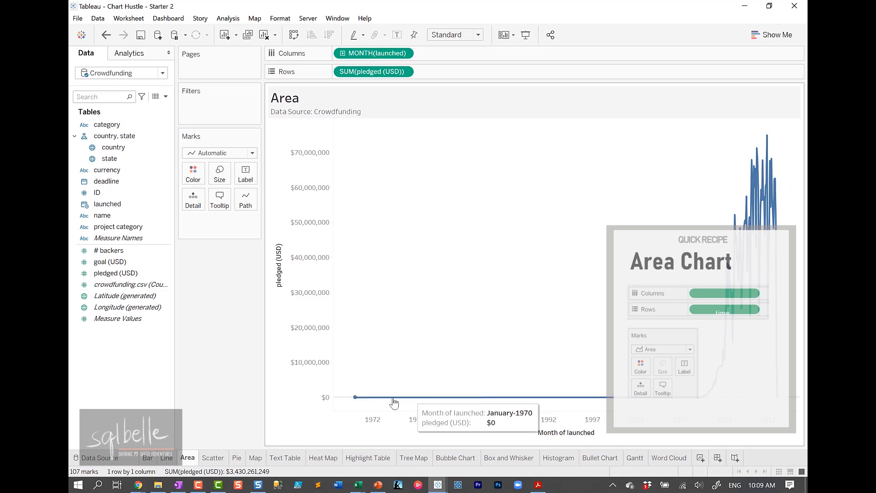
- Exclude the January-1970 point and the final January-2018 point from the Area sheet's chart
left_click(355, 397)
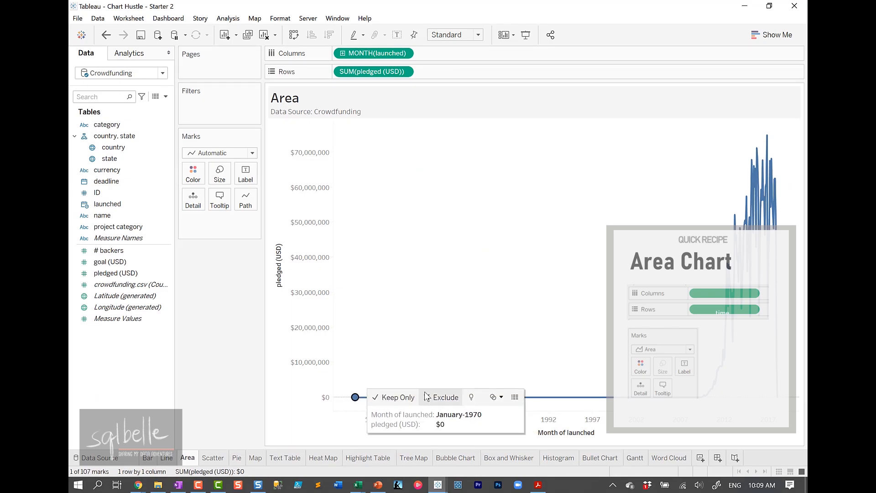
left_click(438, 398)
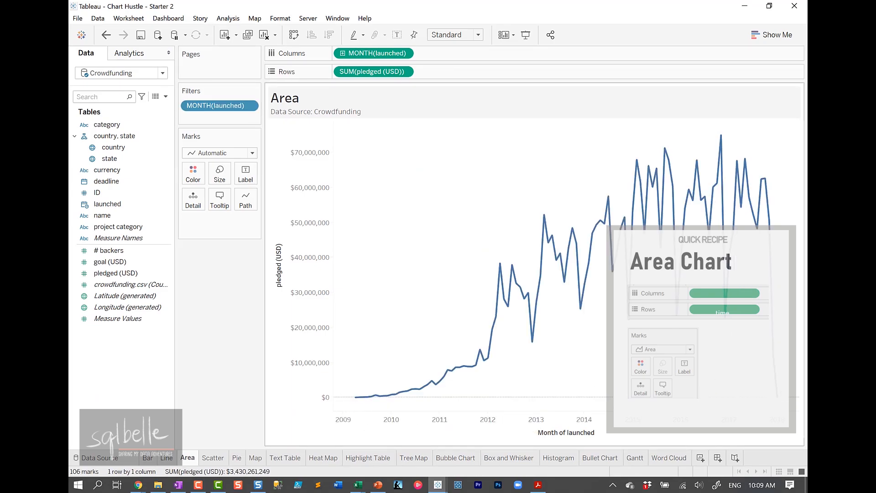
left_click(776, 398)
left_click(730, 413)
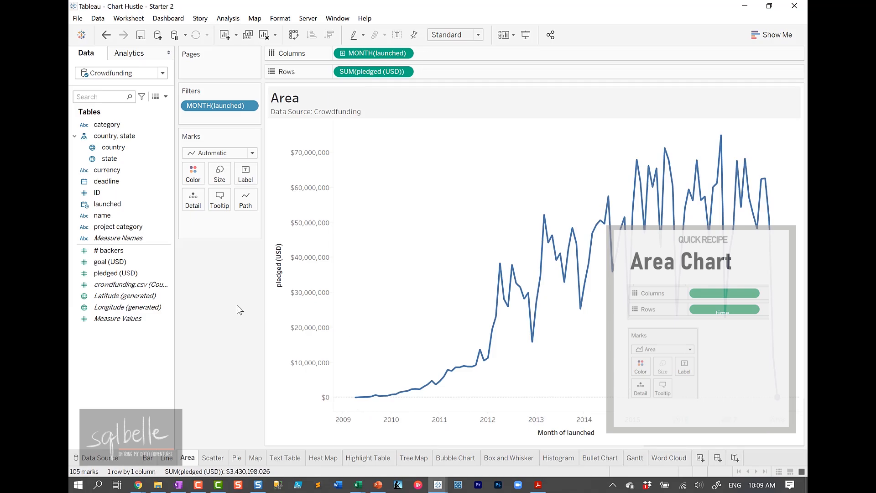
- Change the mark type to Area and colour the chart by project category
left_click(226, 154)
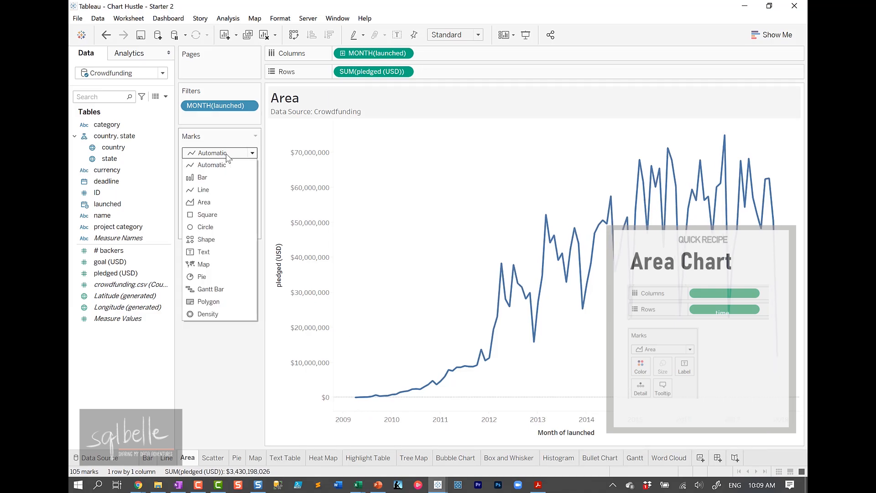
left_click(215, 201)
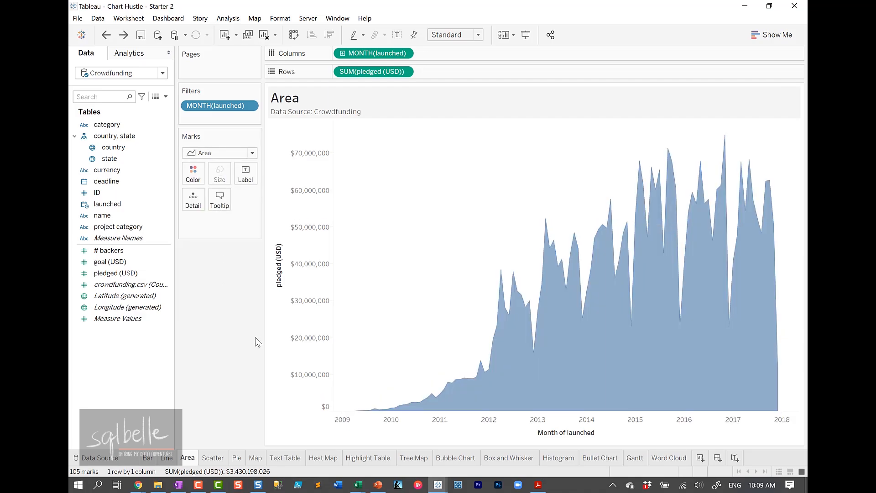
left_click_drag(150, 228, 196, 173)
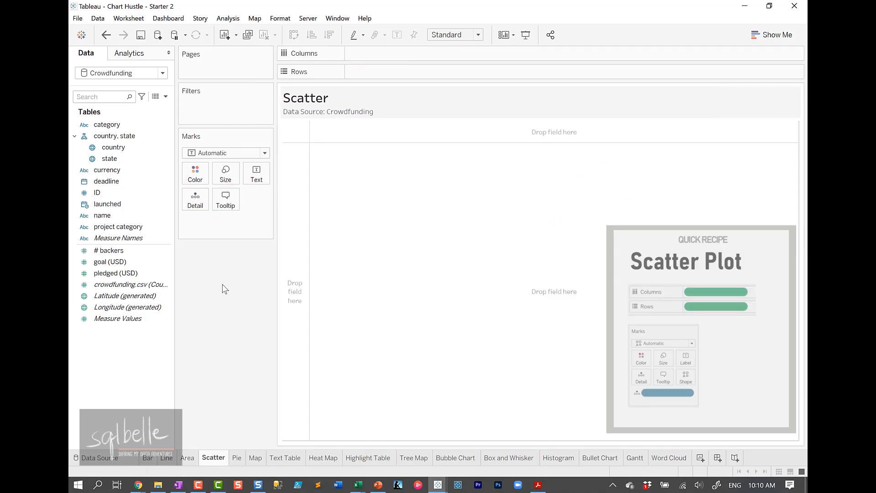
- Build a scatter plot with pledged (USD) on Columns and # backers on Rows, detailed by all members of ID
left_click(133, 274)
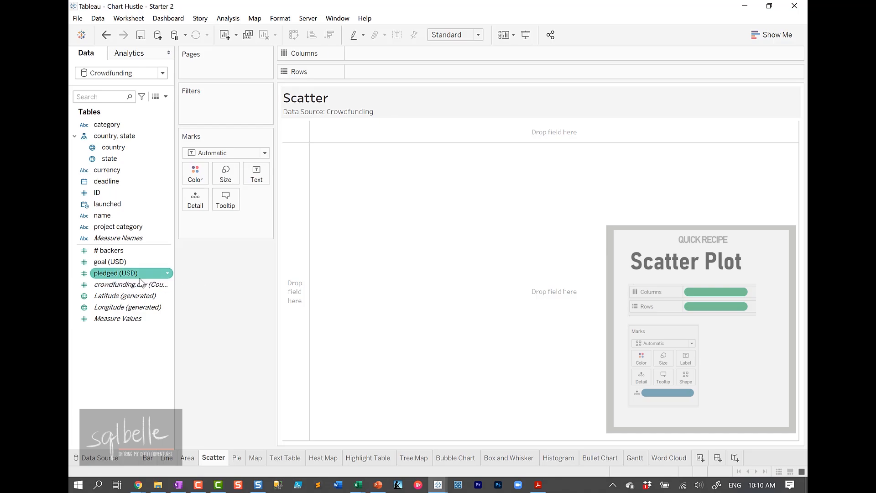
mouse_move(131, 276)
left_mouse_down()
mouse_move(434, 57)
mouse_move(411, 53)
left_mouse_up()
left_click(114, 252)
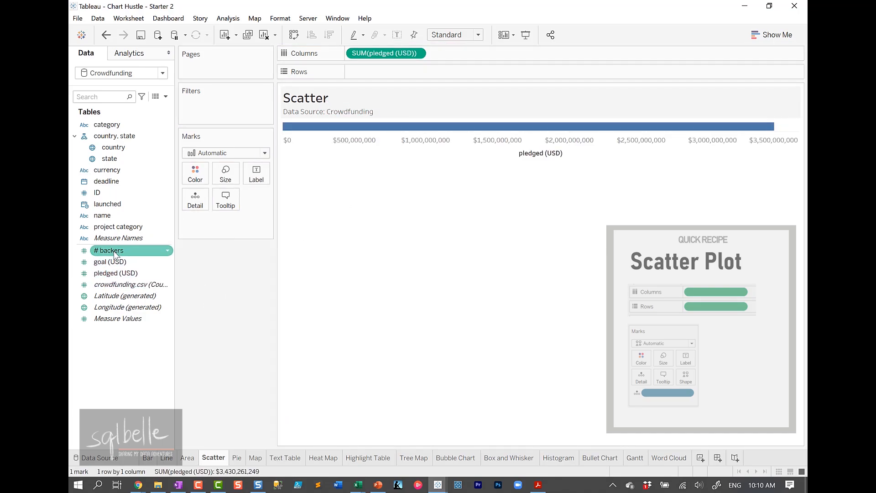
left_click_drag(114, 256, 392, 73)
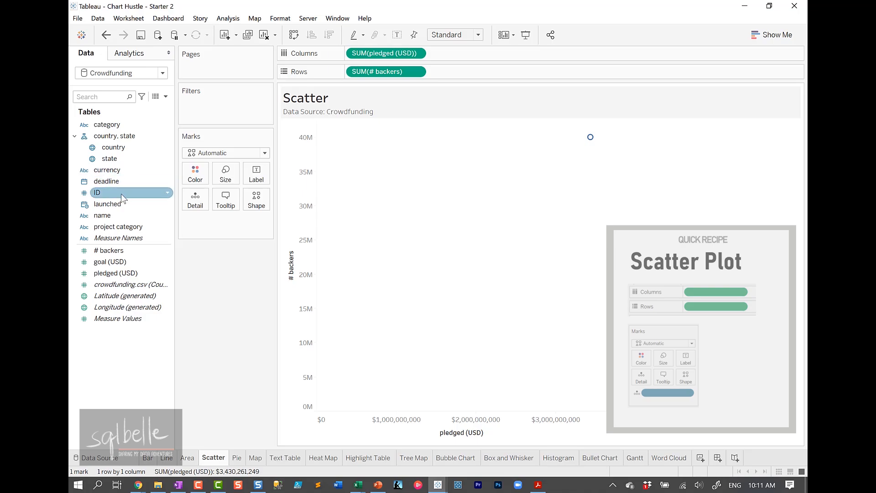
left_click_drag(121, 193, 199, 204)
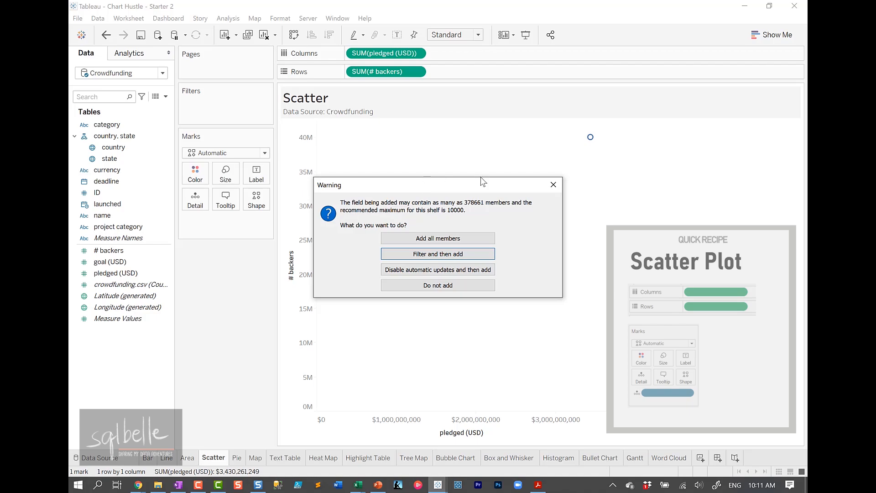
left_click(471, 238)
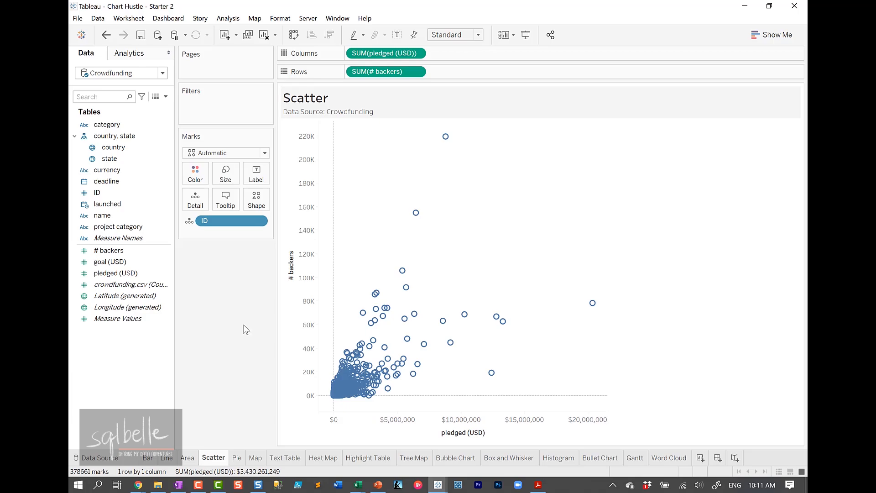
- Change the scatter plot's marks to Circle and set their opacity to 35%
left_click(230, 153)
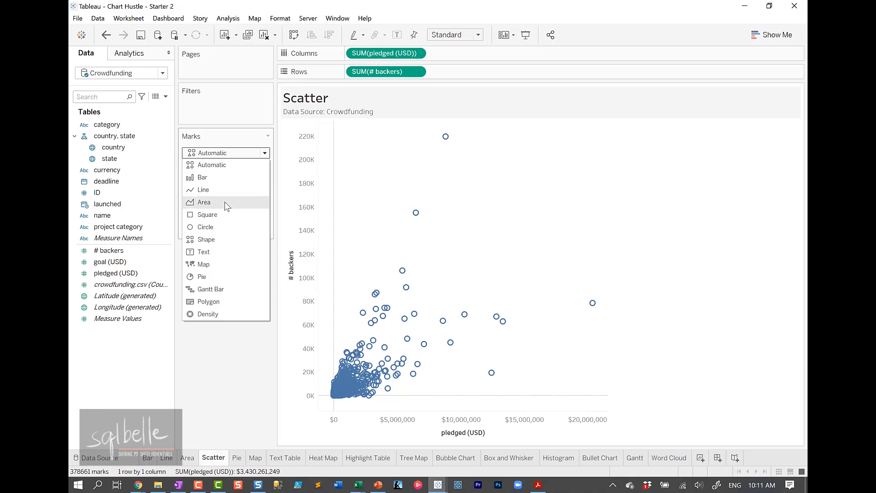
key("Escape")
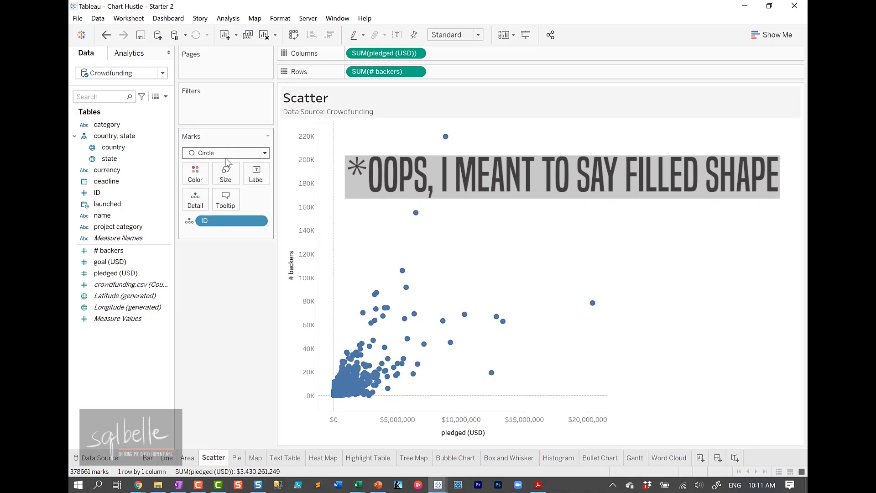
left_click(195, 179)
left_click_drag(247, 287, 216, 294)
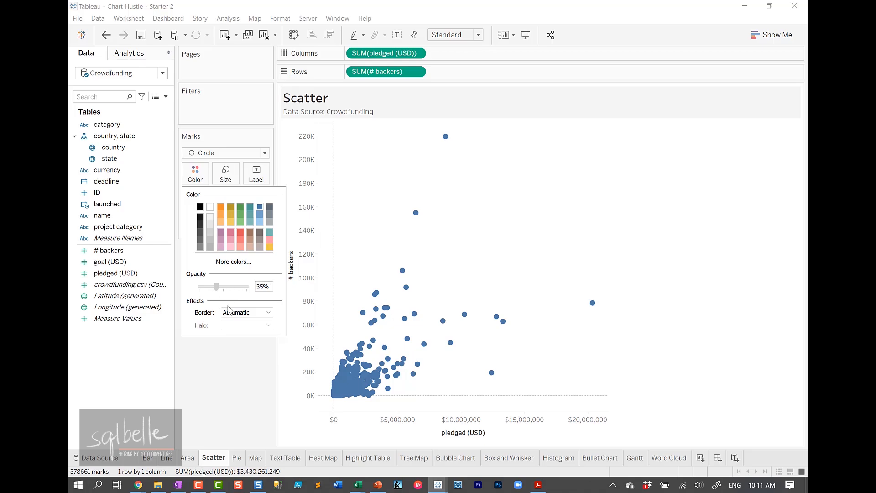
left_click(231, 374)
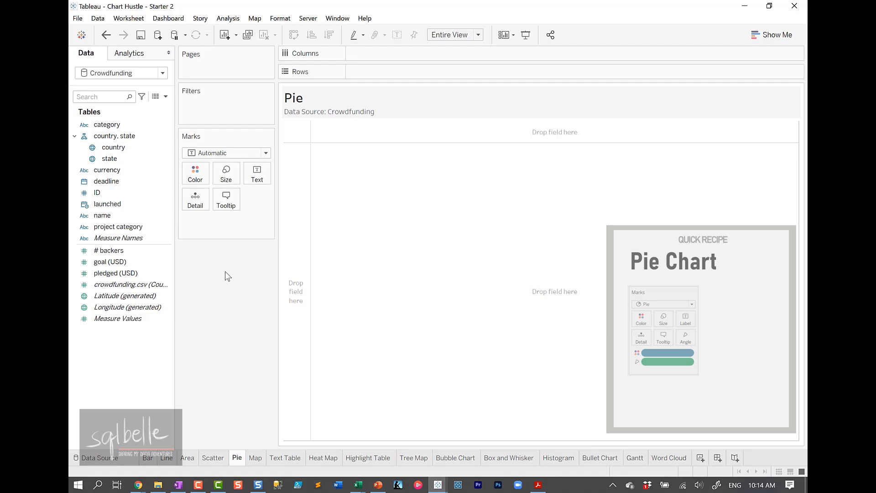
- Set the mark type of the empty Pie sheet to Pie
left_click(241, 154)
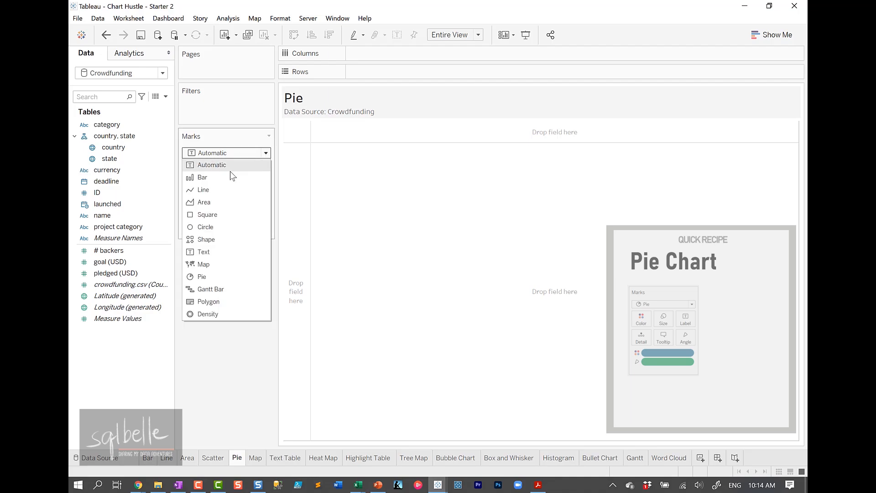
left_click(209, 276)
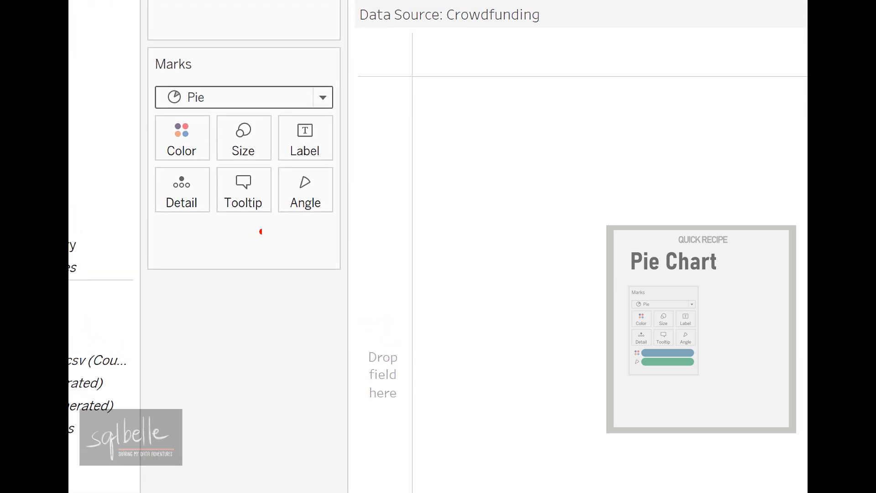
mouse_move(272, 163)
left_mouse_down()
mouse_move(304, 205)
mouse_move(356, 219)
left_mouse_up()
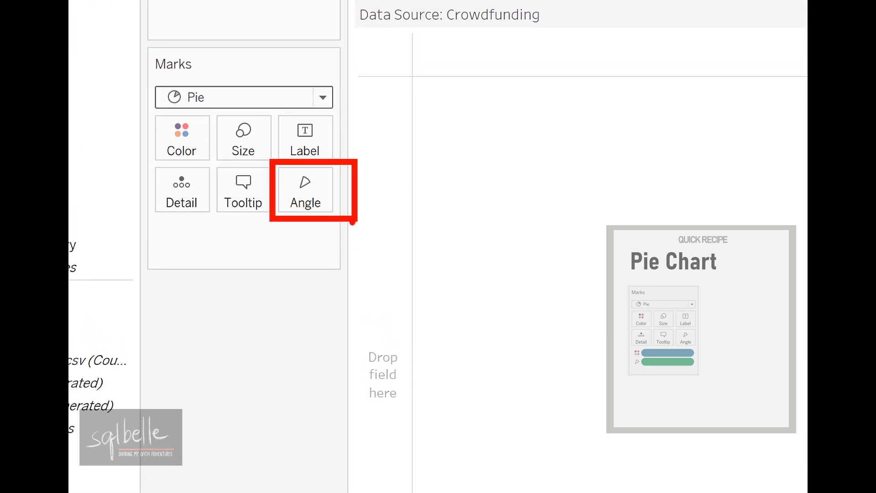
- Fill the pie chart by assigning pledged (USD) to Angle and project category to Color
key("Escape")
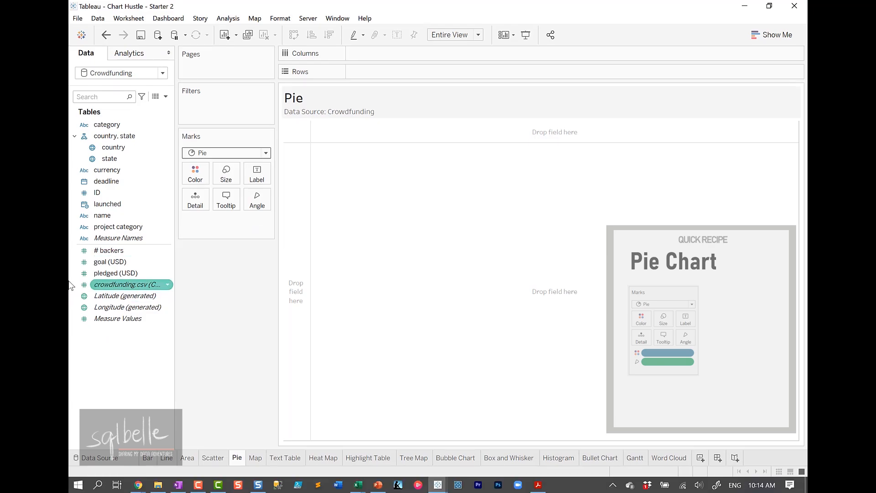
mouse_move(143, 267)
left_mouse_down()
mouse_move(176, 270)
mouse_move(256, 218)
mouse_move(262, 201)
left_mouse_up()
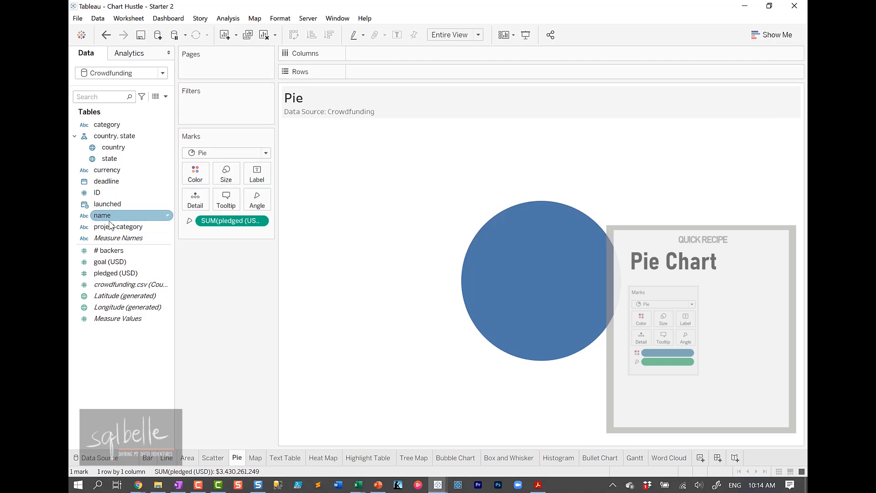
left_click_drag(108, 228, 195, 176)
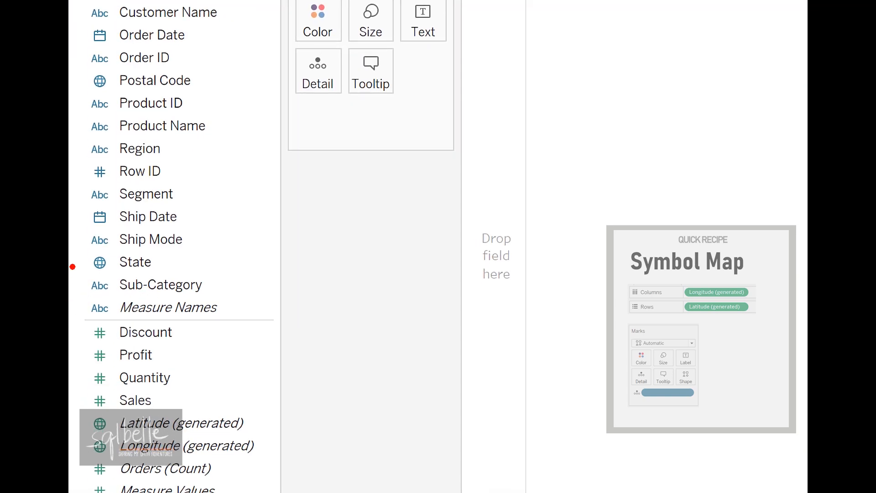
- Create a symbol map on the Map sheet from the Sample Superstore State field
left_click_drag(74, 249, 187, 278)
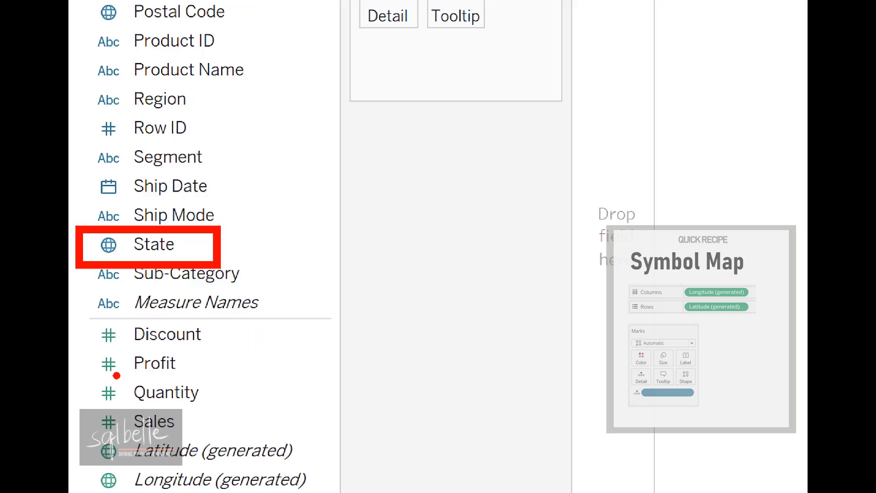
key("Escape")
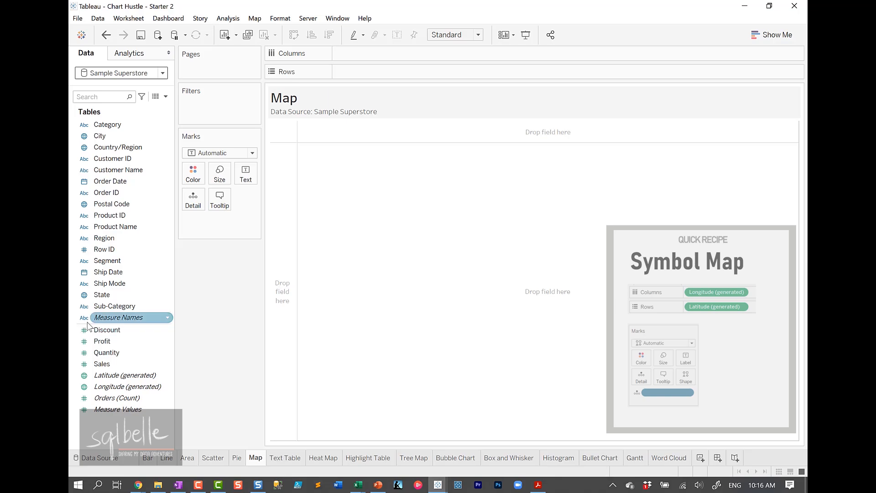
left_click(96, 297)
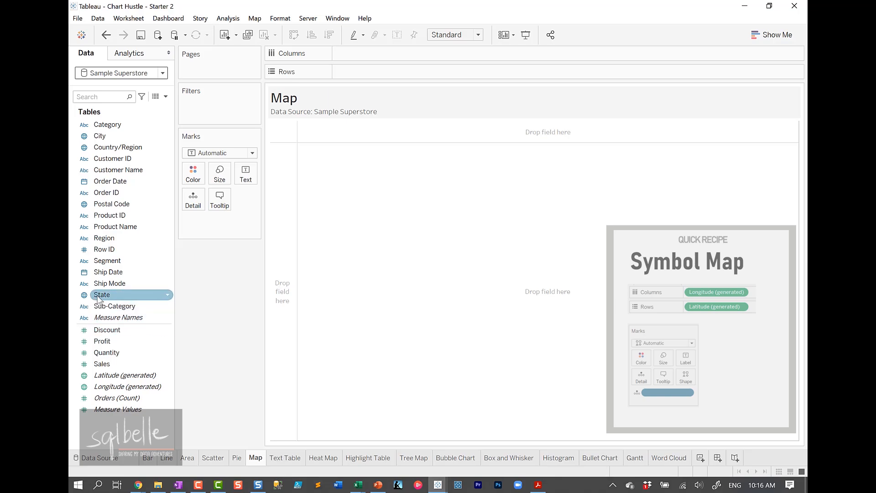
double_click(98, 297)
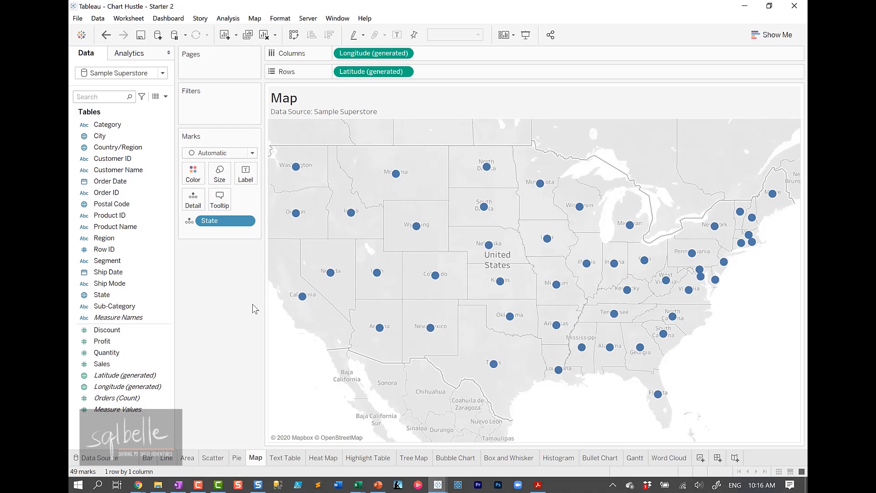
- Size the map's circles by Sales and enlarge the marks overall
left_click_drag(103, 364, 218, 175)
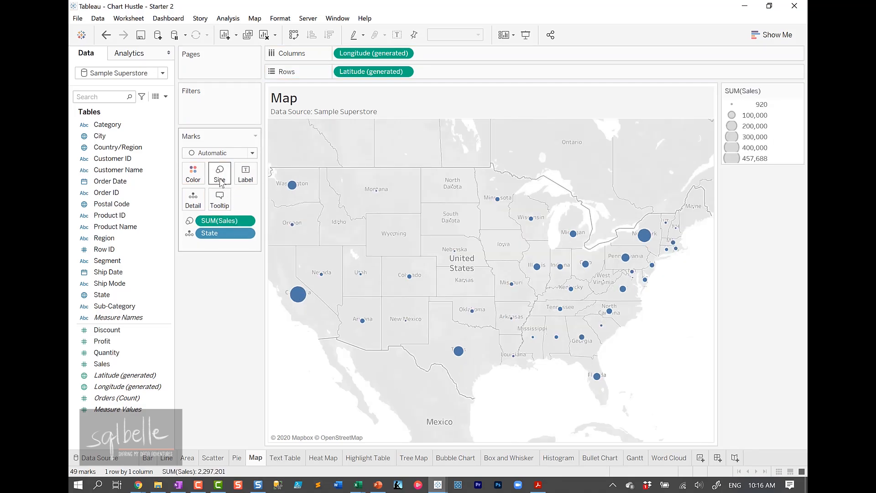
left_click(220, 175)
left_click_drag(251, 199, 265, 198)
left_click(252, 262)
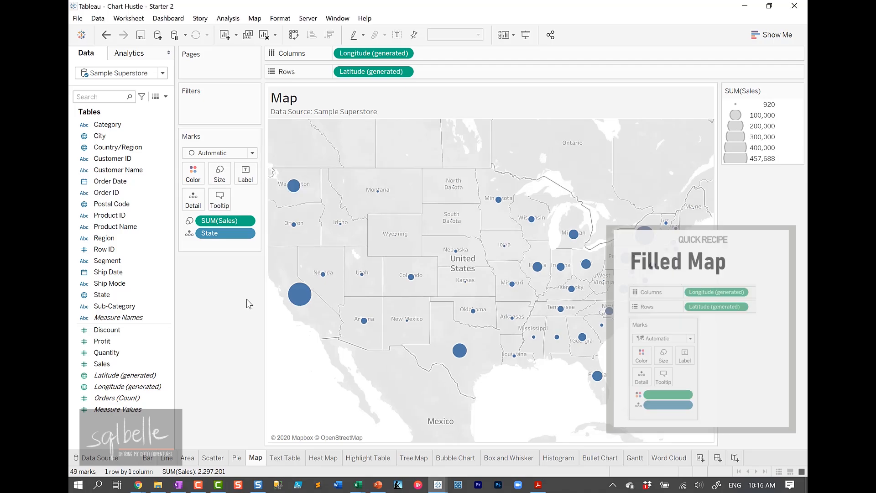
- Turn the symbol map into a filled map with the Map mark type and move SUM(Sales) from Size to Color
left_click(236, 153)
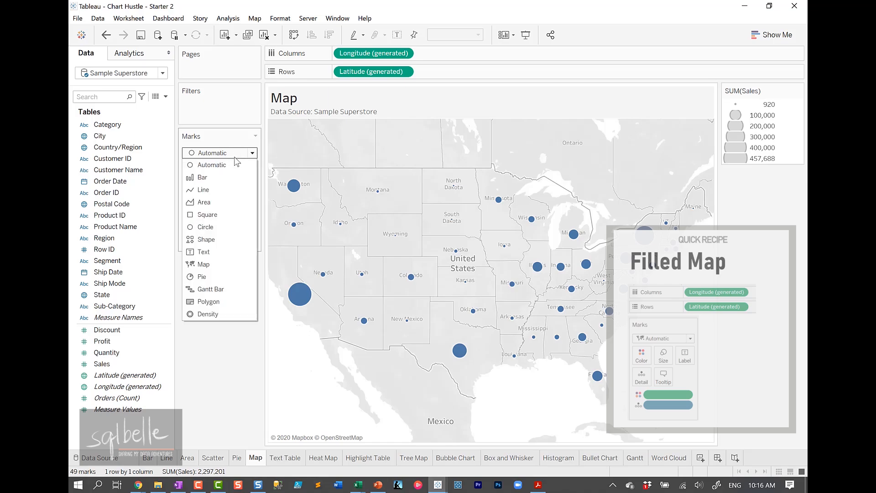
left_click(220, 265)
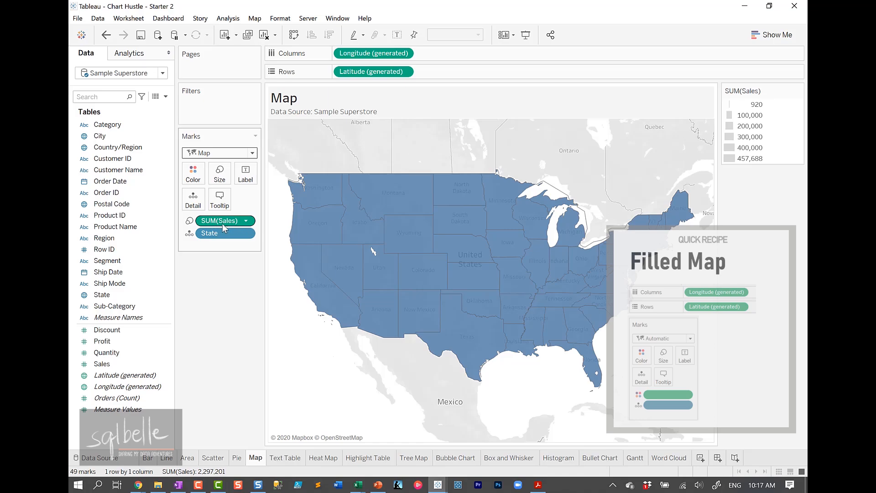
left_click_drag(220, 224, 193, 174)
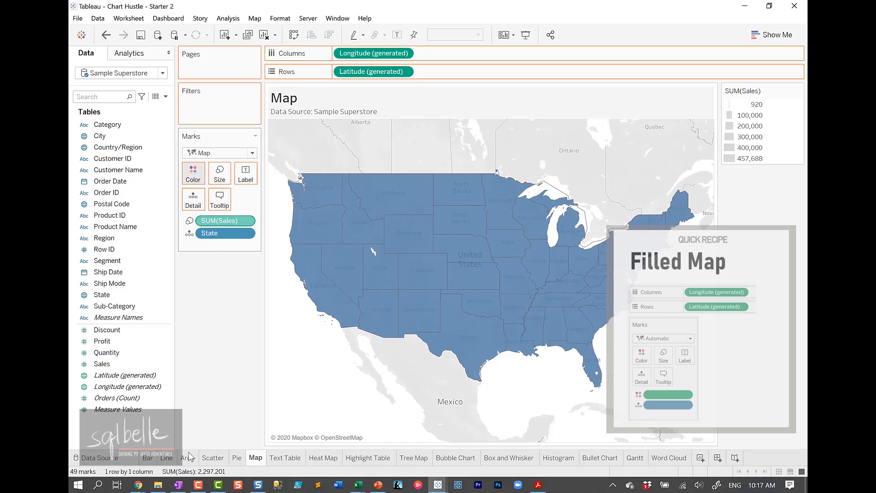
- Build a text table on the Text Table sheet with Data Sensitivity on Columns, Year on Rows and Number Records Stolen as text
mouse_move(190, 456)
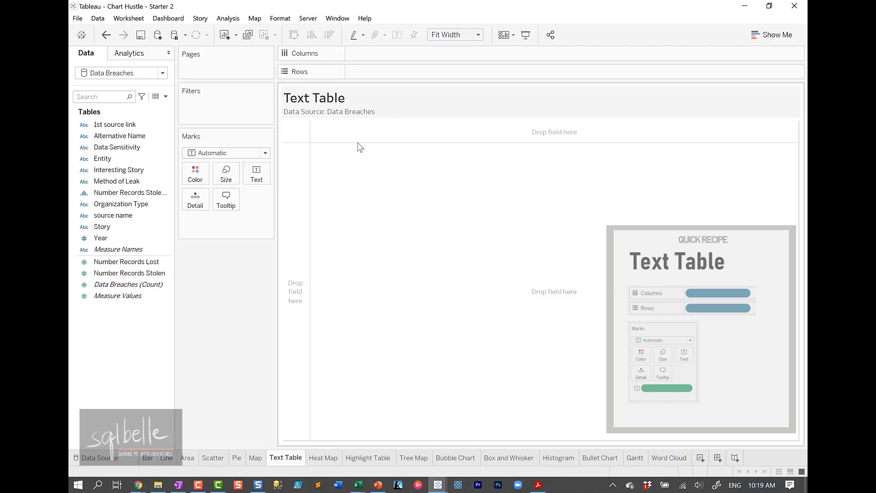
left_click_drag(122, 150, 436, 58)
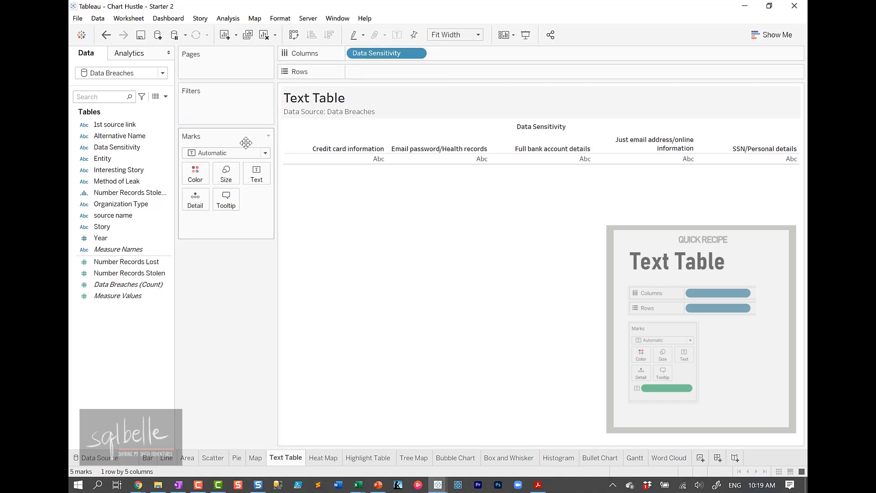
left_click_drag(119, 238, 281, 130)
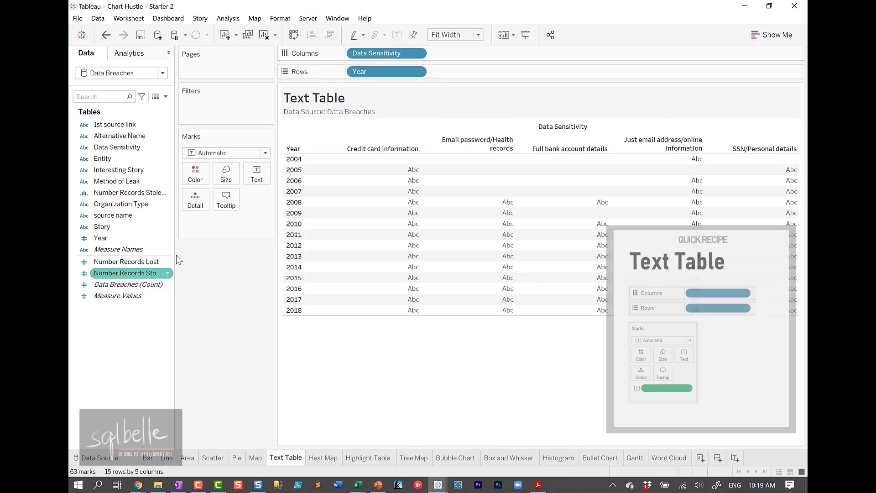
double_click(128, 276)
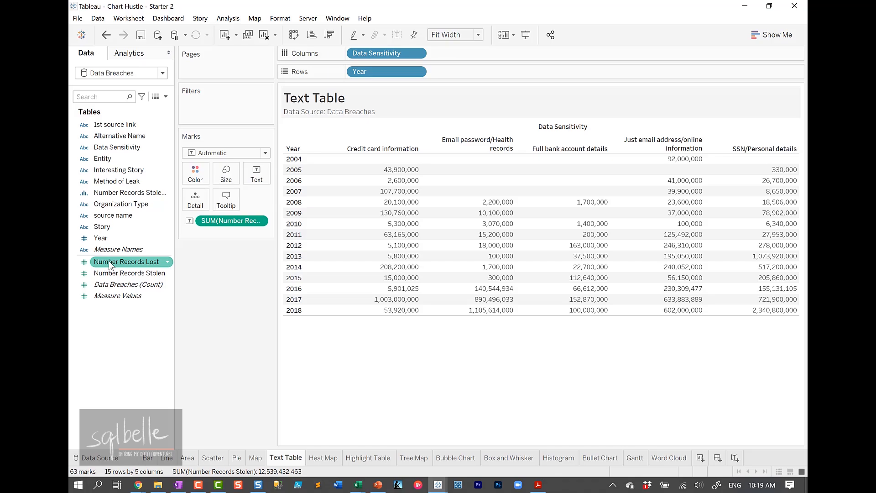
- Add Number Records Lost as a second measure in the text table and move Year behind Measure Names on Rows
left_click_drag(109, 261, 247, 351)
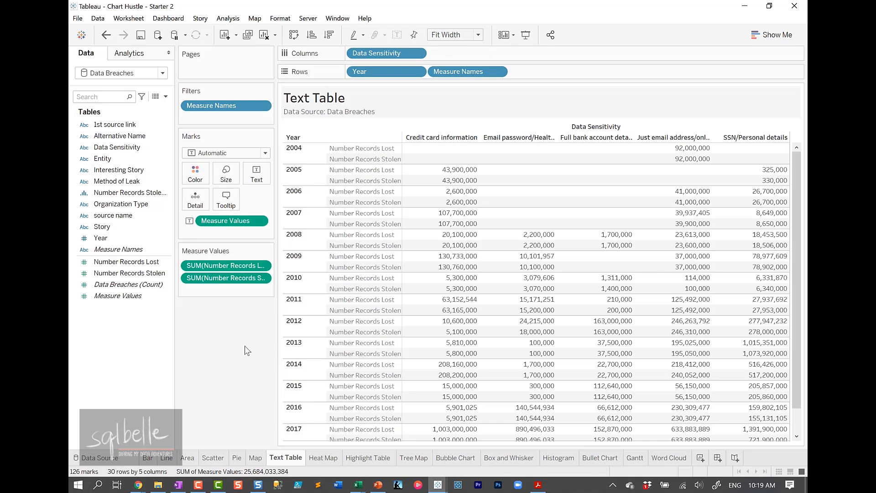
left_click_drag(360, 72, 553, 78)
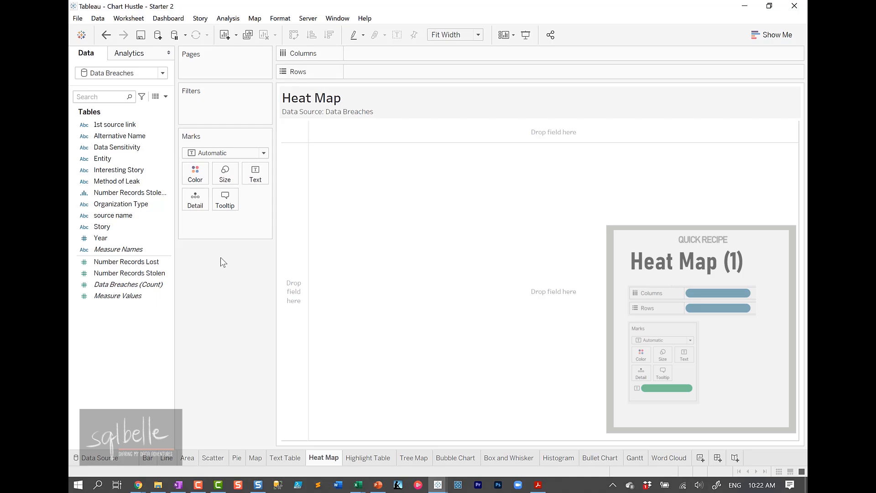
- Build a heat map on the Heat Map sheet with Data Sensitivity on Columns, Year on Rows and Number Records Stolen on Color
left_click(119, 148)
left_click_drag(119, 149, 388, 54)
left_click(115, 226)
left_click_drag(108, 238, 385, 73)
left_click(120, 274)
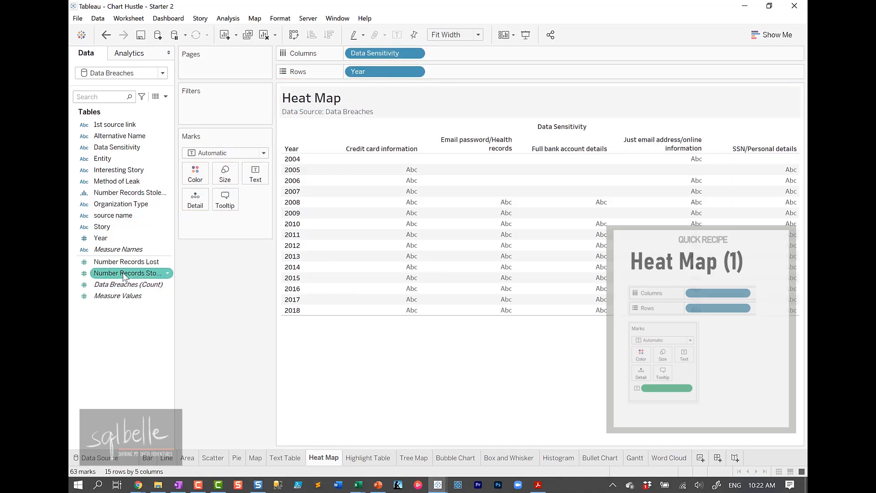
left_click_drag(120, 278, 203, 179)
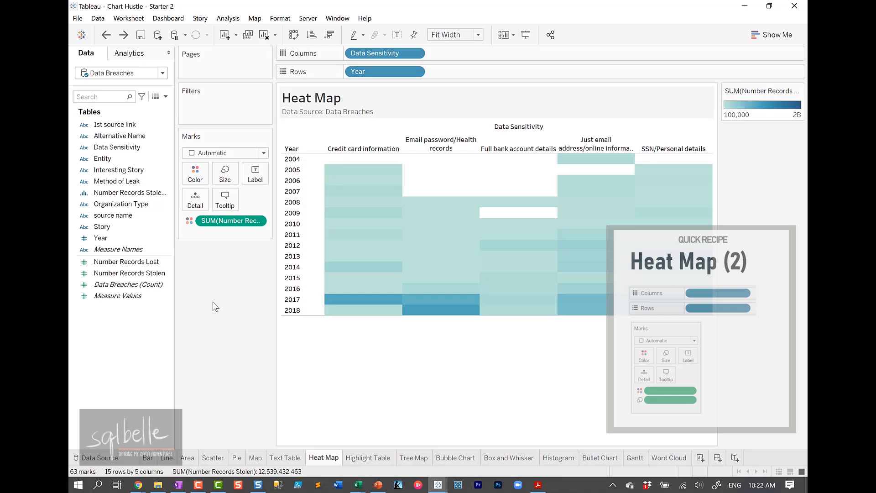
- Size the heat map's squares by Number Records Lost and enlarge the marks overall
left_click_drag(113, 260, 266, 201)
left_click(225, 175)
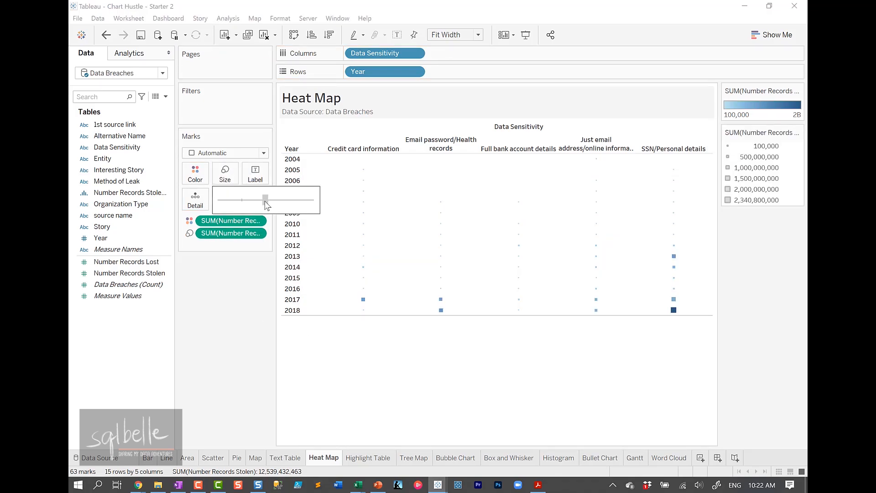
left_click(247, 366)
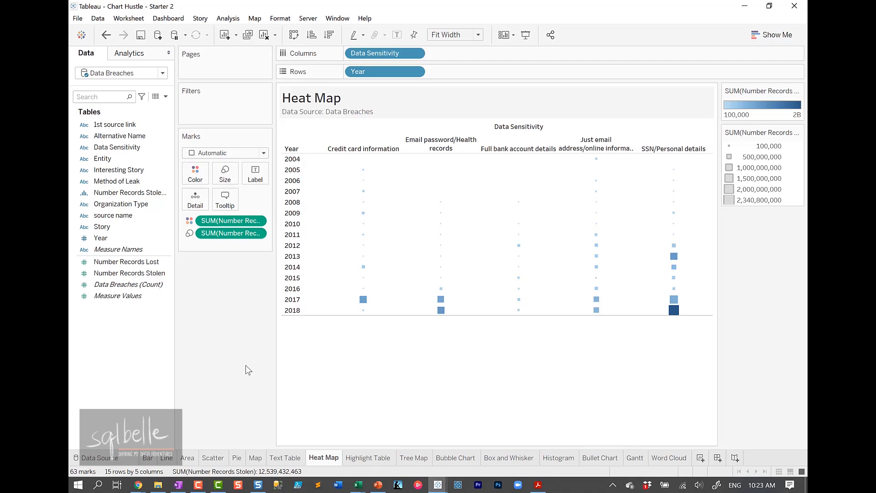
- Lay out the Highlight Table sheet with Data Sensitivity on Columns and Year on Rows
key("ctrl+Tab")
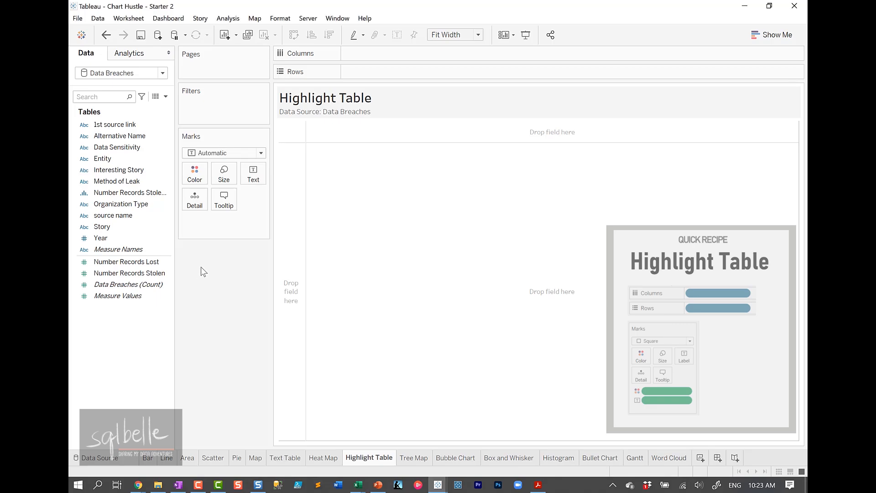
left_click(129, 170)
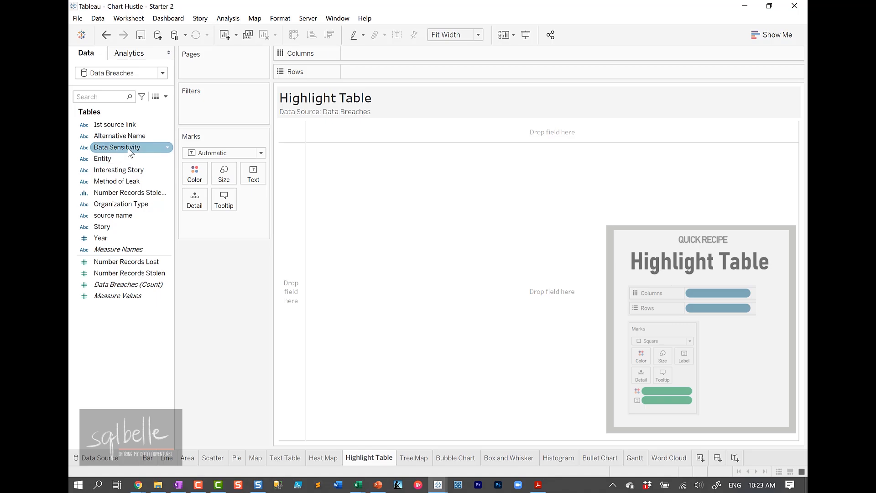
left_click_drag(127, 147, 427, 58)
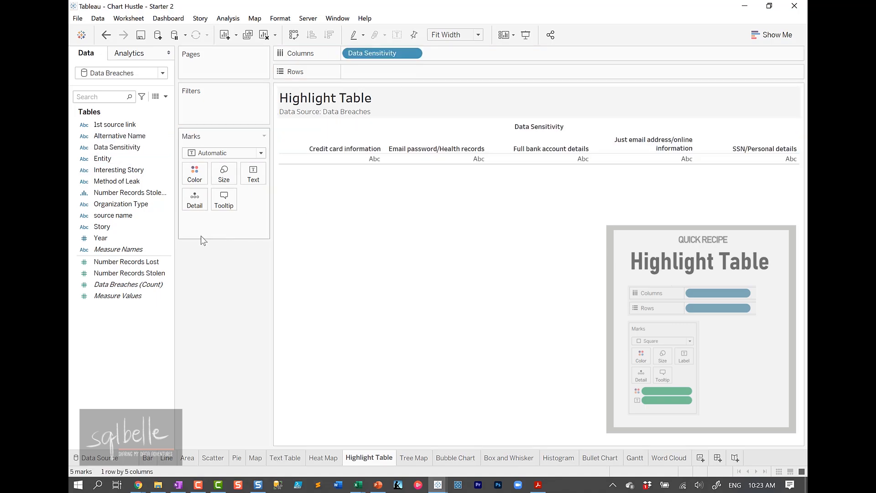
left_click(121, 238)
left_click_drag(121, 242, 422, 76)
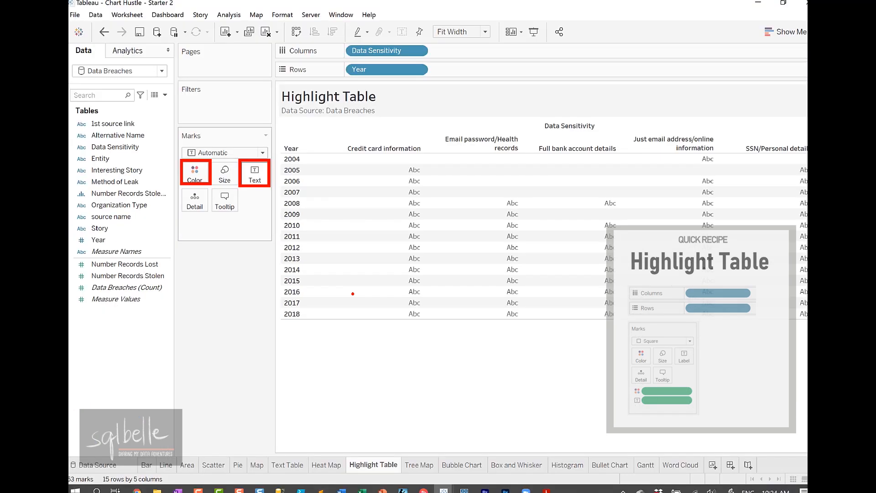
- Assign Number Records Stolen to both Text and Color in the highlight table and set the mark type to Square
left_click(106, 274)
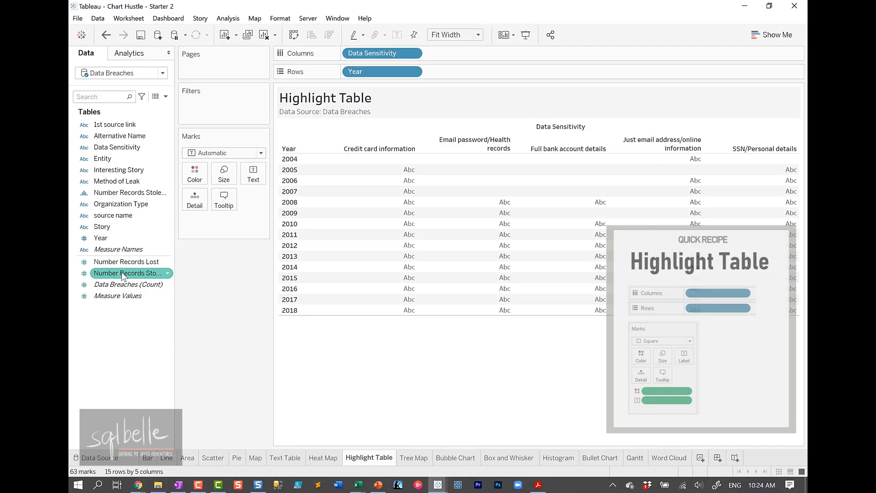
left_click_drag(124, 273, 255, 175)
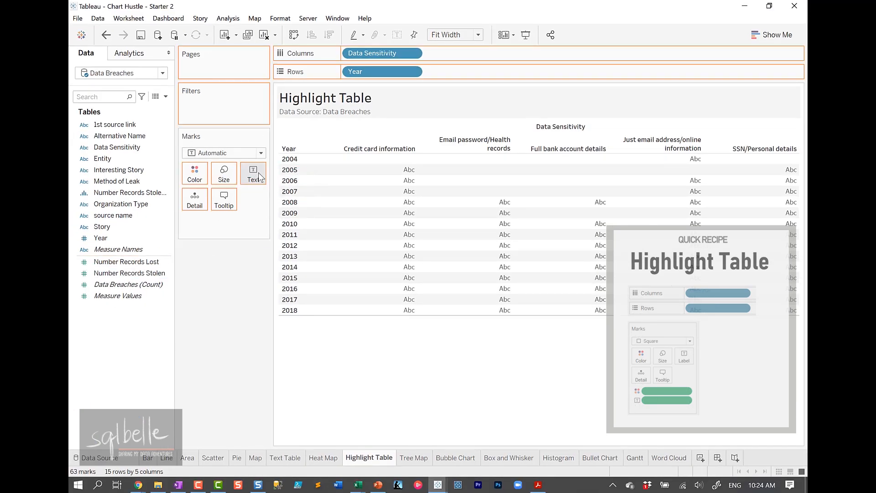
left_click_drag(132, 278, 220, 227)
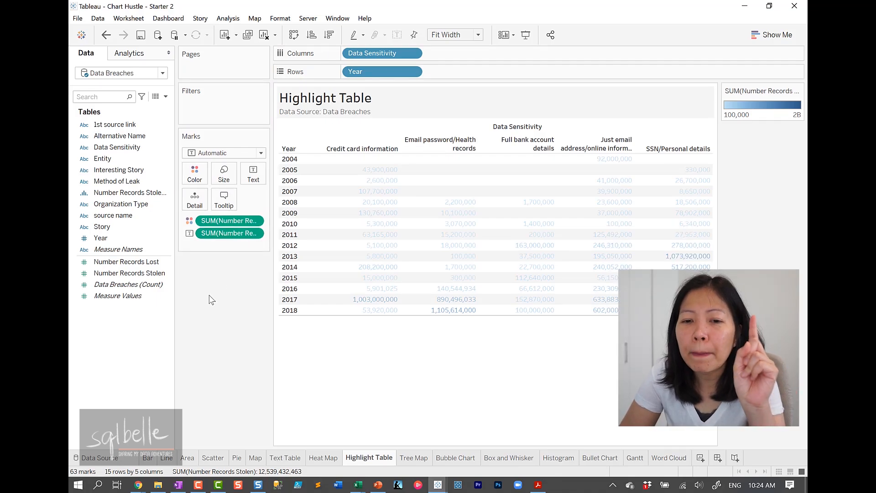
left_click(224, 155)
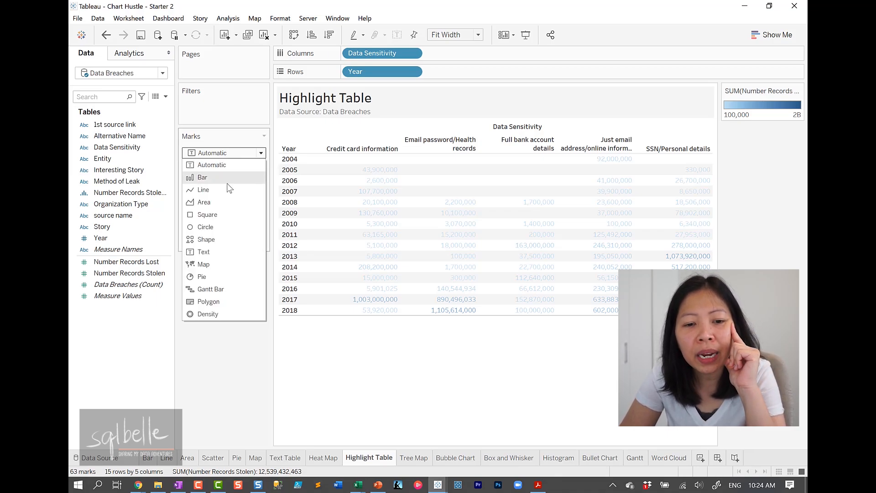
left_click(208, 215)
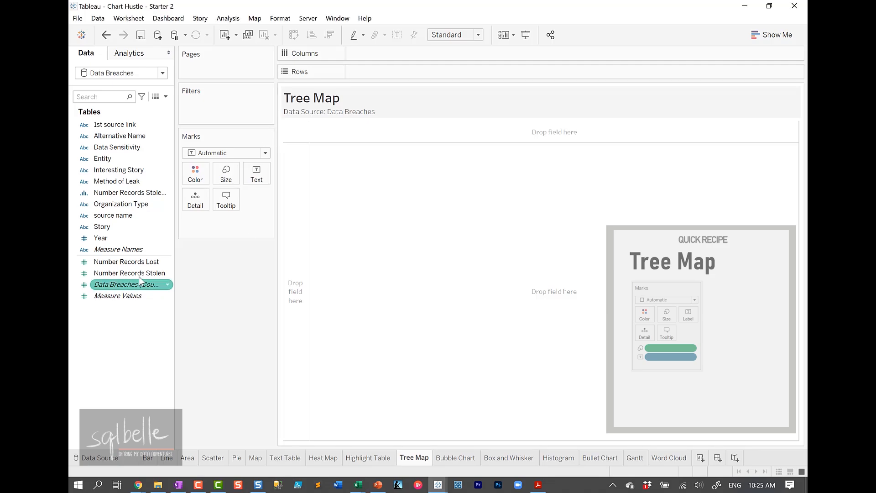
- Build a tree map on the Tree Map sheet sized by Number Records Stolen and coloured by Data Sensitivity
left_click_drag(128, 273, 228, 173)
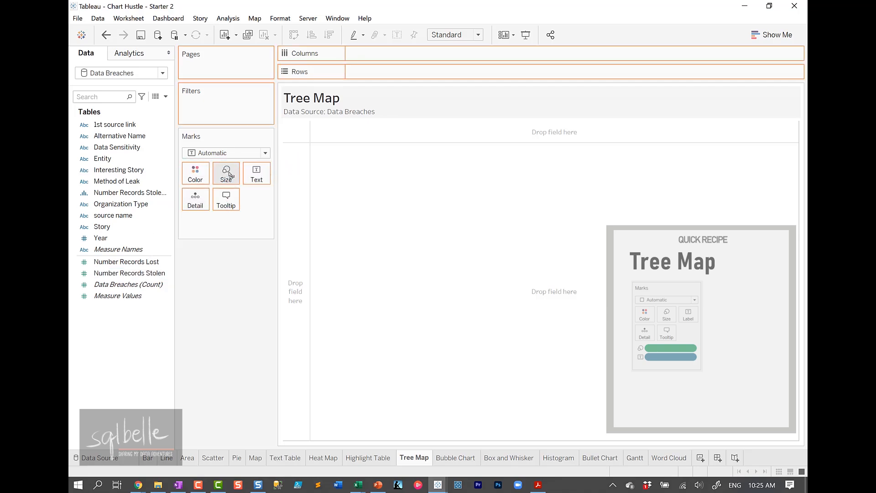
left_click_drag(117, 148, 199, 175)
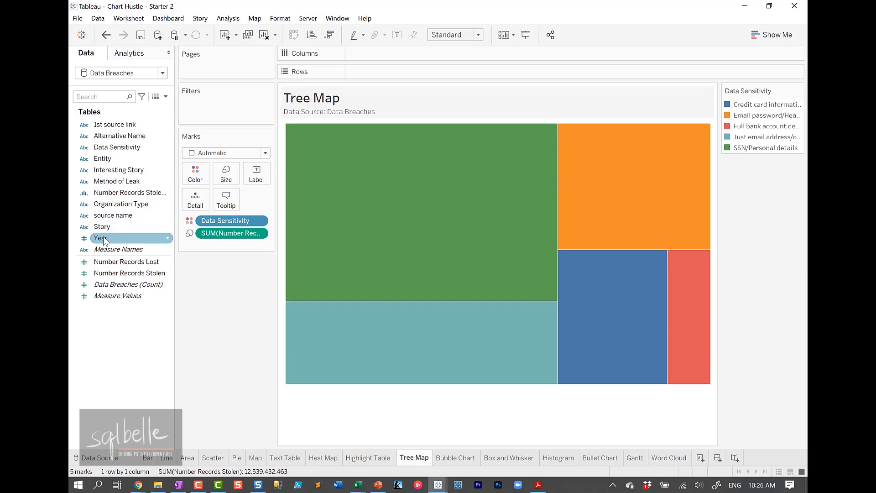
- Split the tree map by Year on Rows and set the view fit to Entire View
left_click_drag(121, 238, 374, 76)
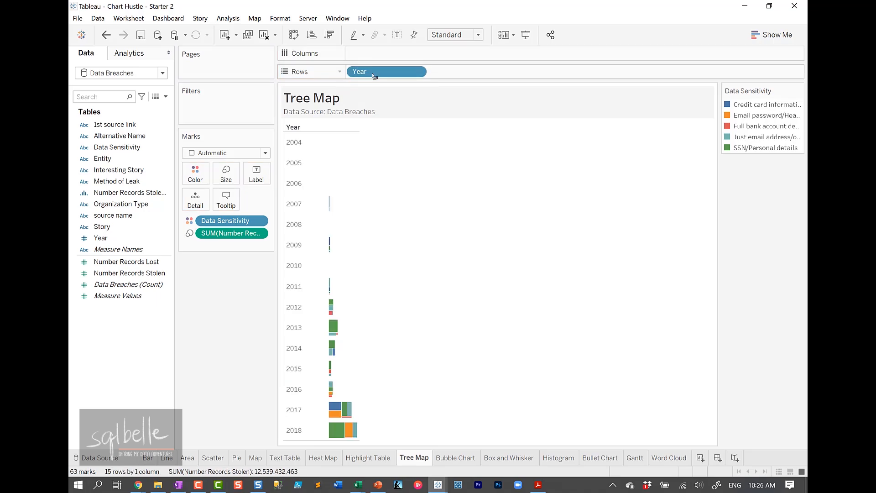
left_click(458, 34)
left_click(447, 73)
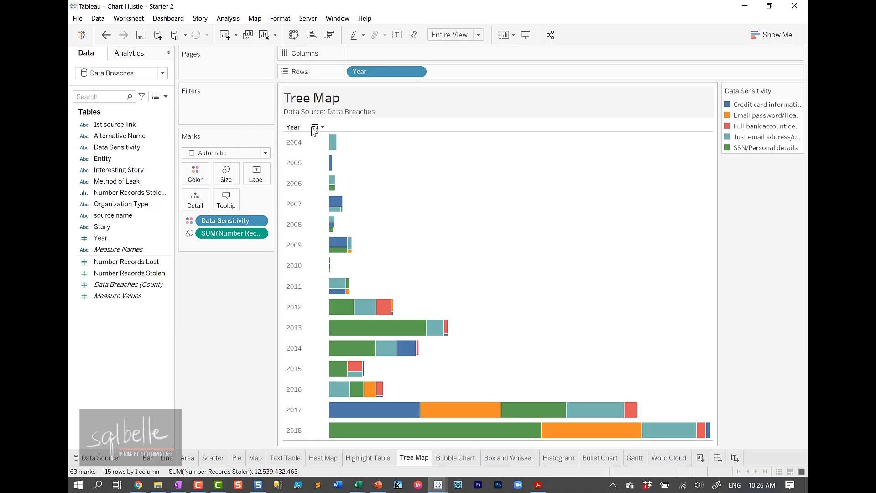
- Sort the tree map's years in descending order
left_click(314, 128)
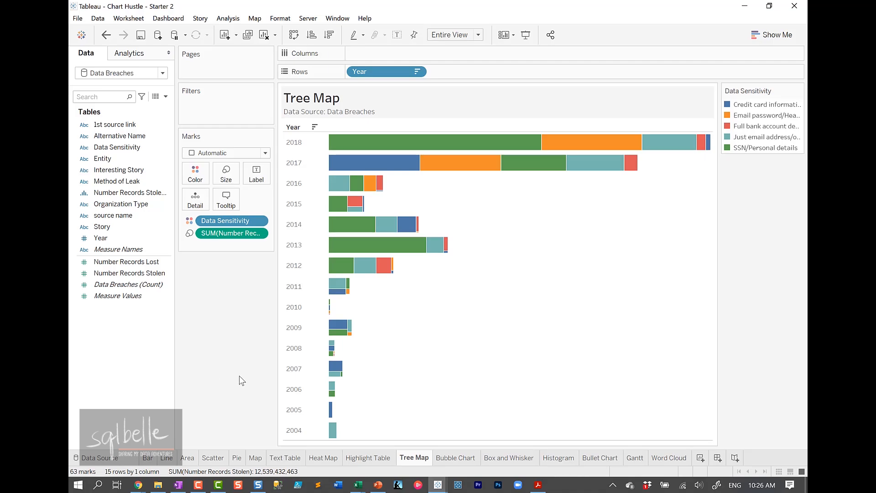
- On the Bubble Chart sheet, assign Number Records Stolen to both Size and Color
key("ctrl+Tab")
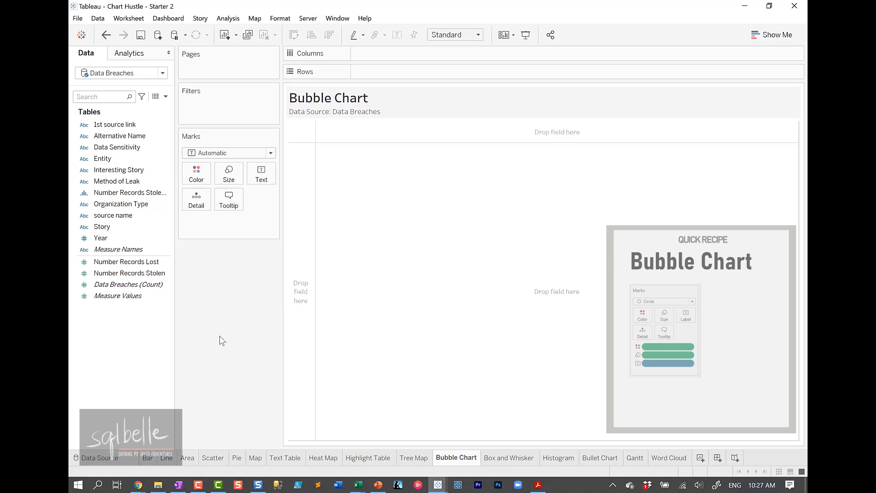
left_click(136, 263)
mouse_move(136, 262)
left_mouse_down()
mouse_move(124, 277)
mouse_move(229, 176)
left_mouse_up()
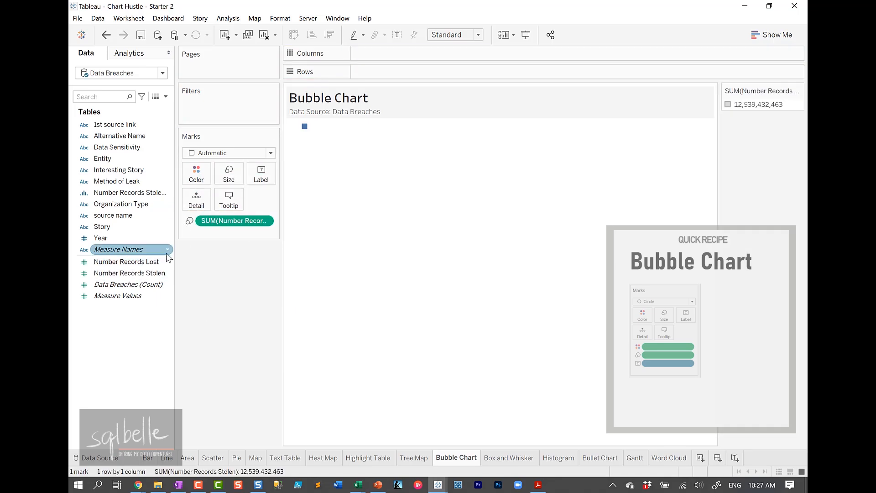
left_click_drag(130, 273, 206, 180)
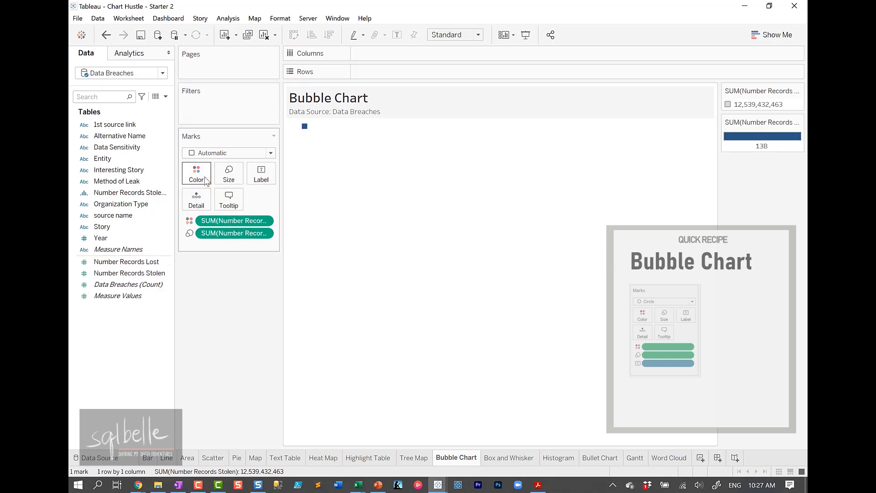
- Label the bubble chart's marks with Entity and set the mark type to Circle
left_click(120, 160)
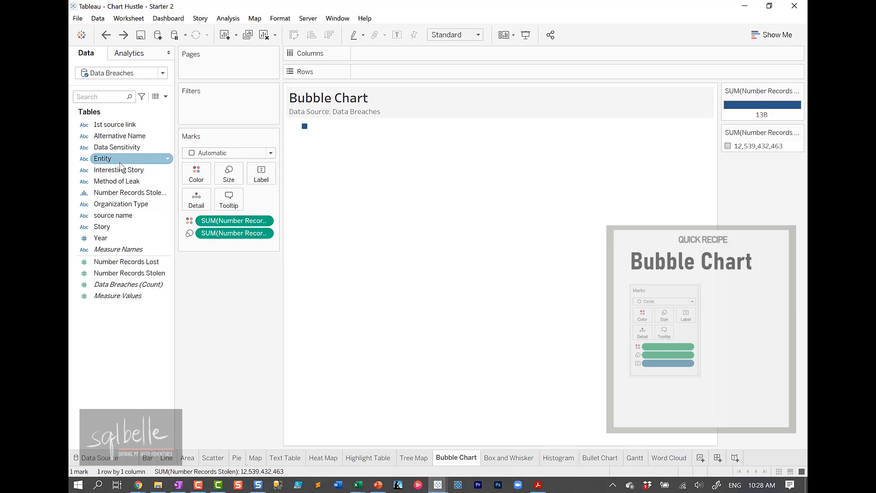
left_click_drag(156, 160, 262, 179)
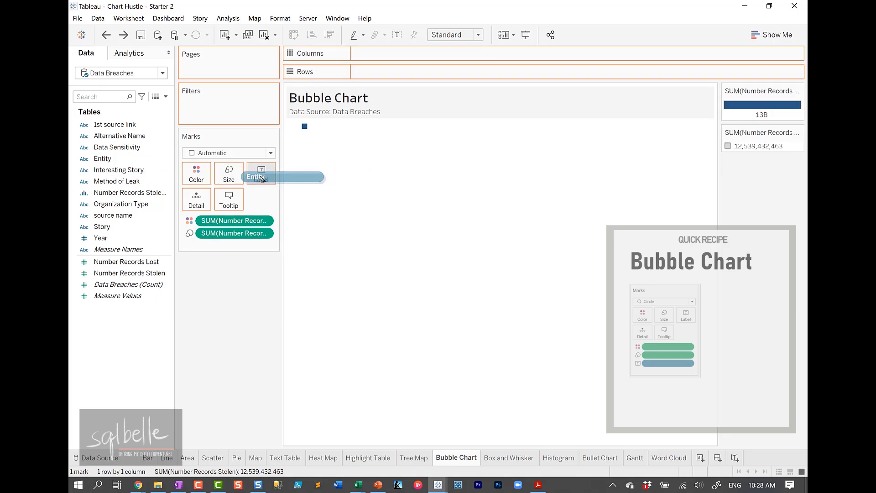
left_click_drag(262, 179, 261, 178)
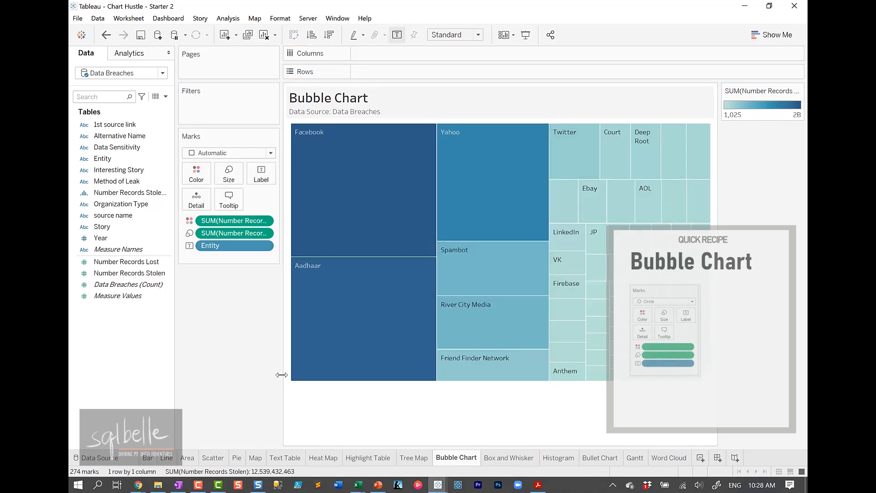
left_click(254, 157)
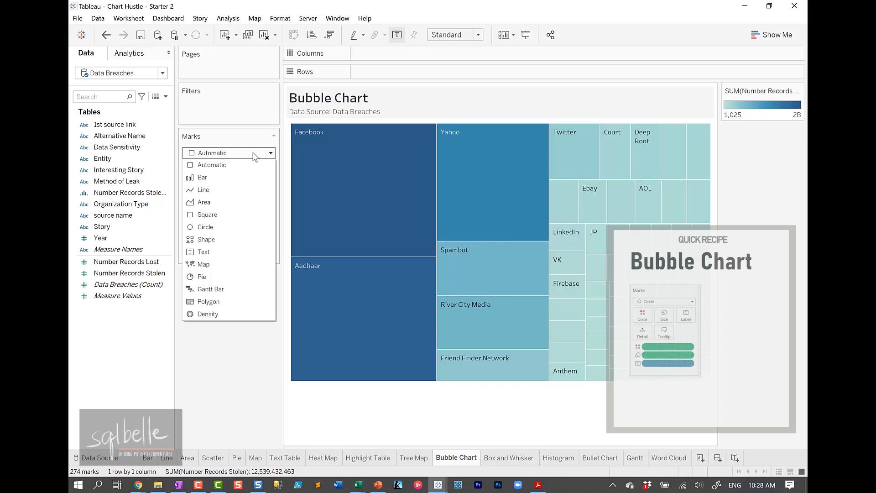
left_click(206, 227)
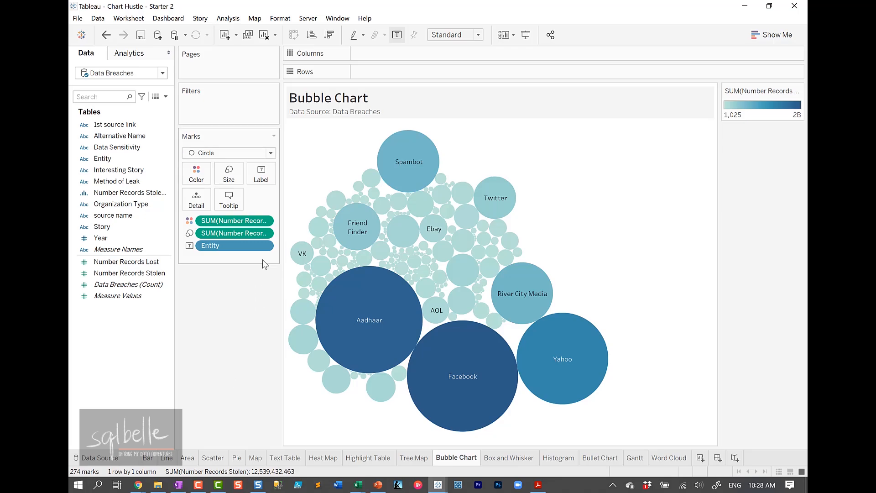
- Sort Entity in the bubble chart by the sum of Number Records Stolen in descending order
left_click(262, 247)
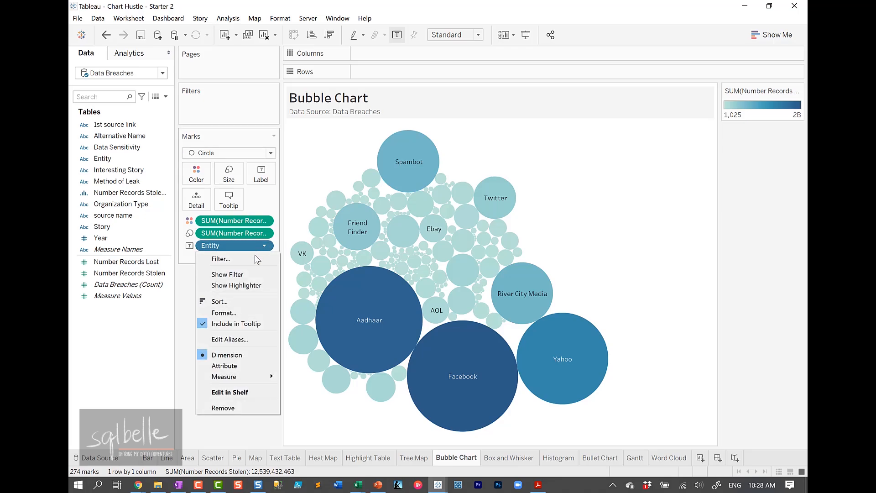
left_click(242, 303)
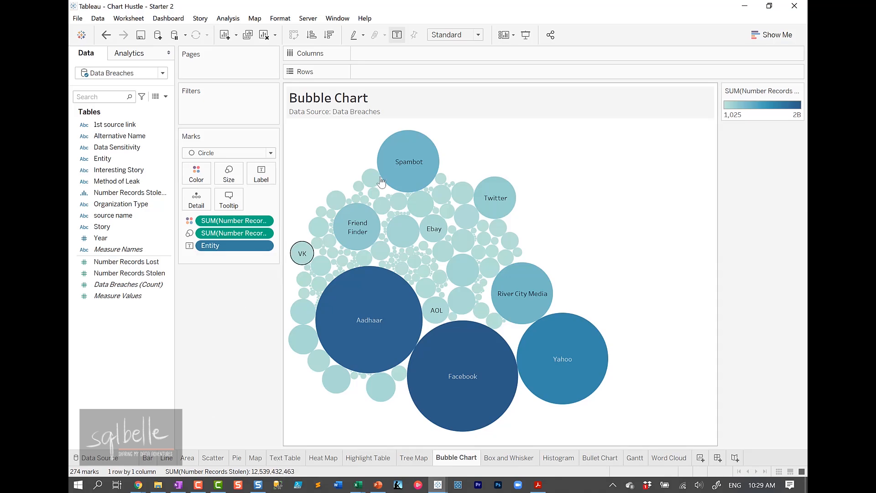
left_click_drag(451, 174, 656, 86)
left_click(626, 124)
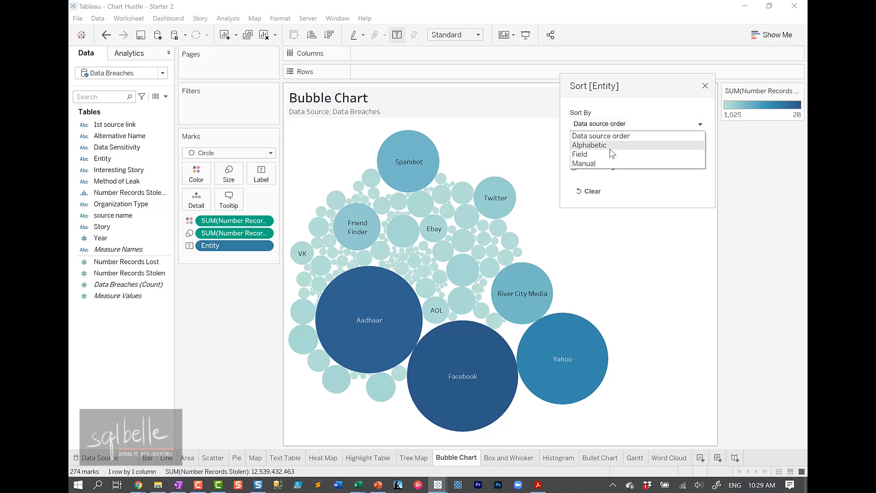
left_click(603, 154)
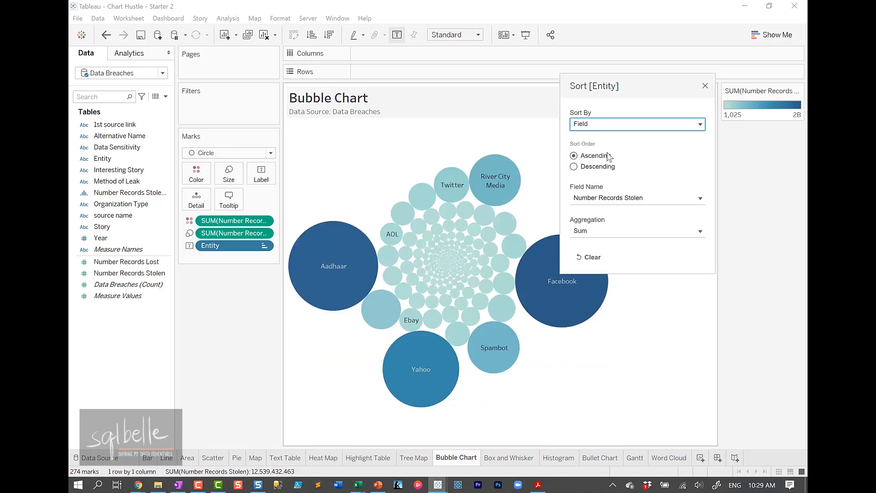
left_click(607, 167)
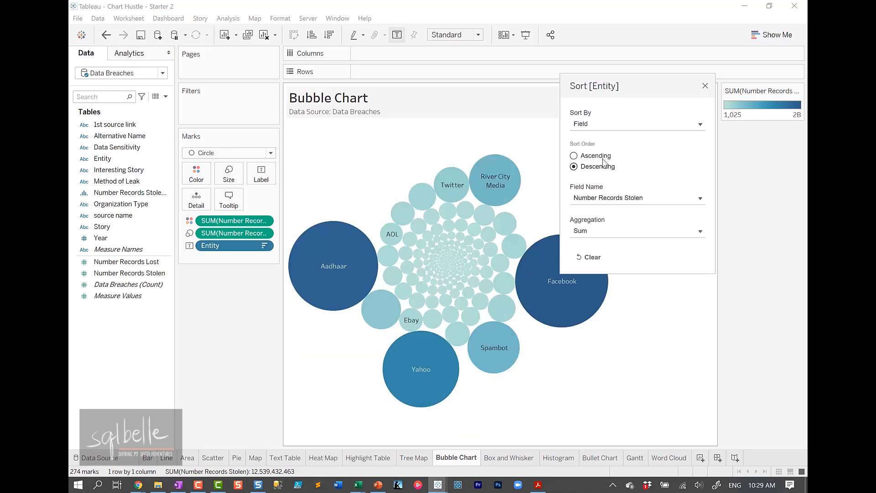
left_click(603, 156)
left_click(600, 167)
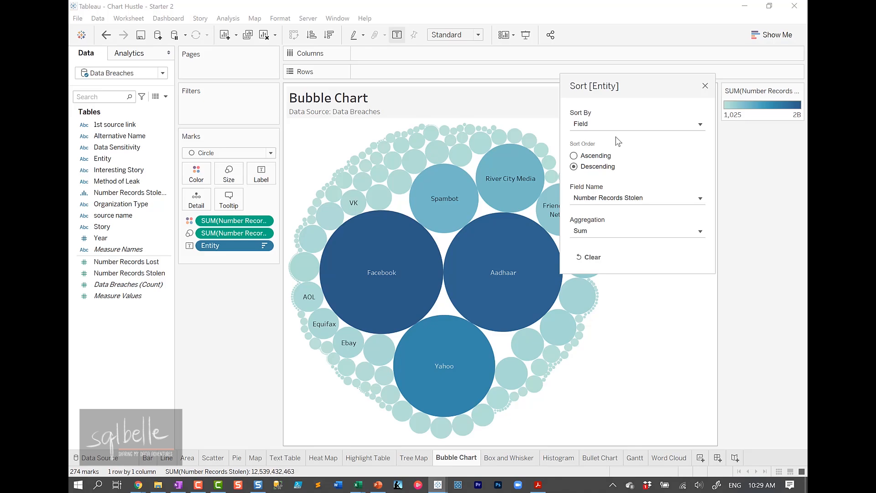
left_click(705, 87)
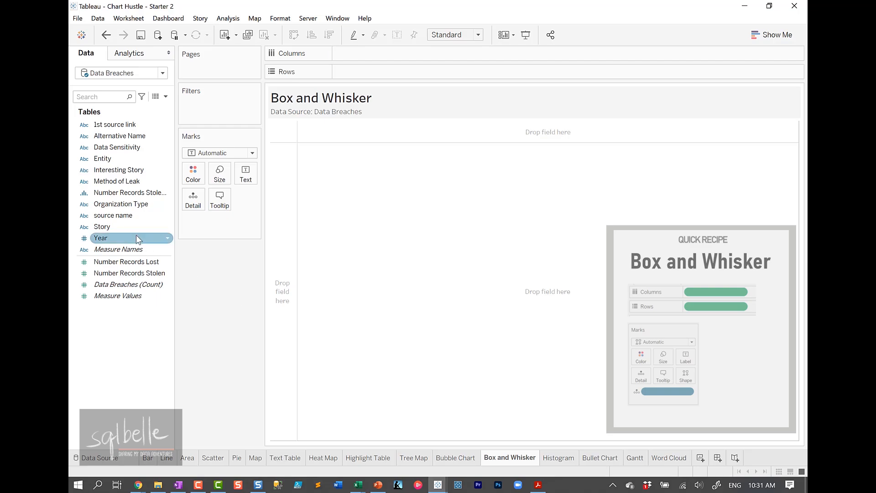
- On the Box and Whisker sheet, put Year on Columns, Number Records Stolen on Rows and Entity on Detail
left_click_drag(136, 238, 379, 53)
left_click_drag(129, 273, 372, 72)
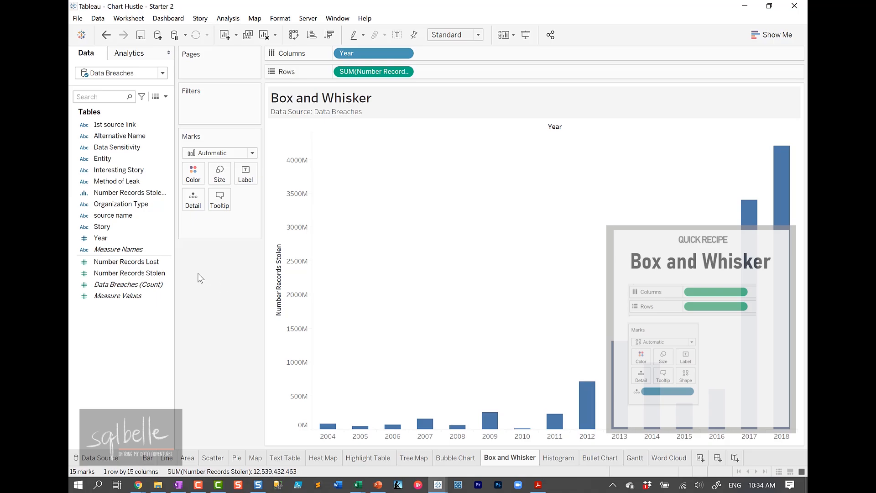
left_click_drag(117, 164, 197, 205)
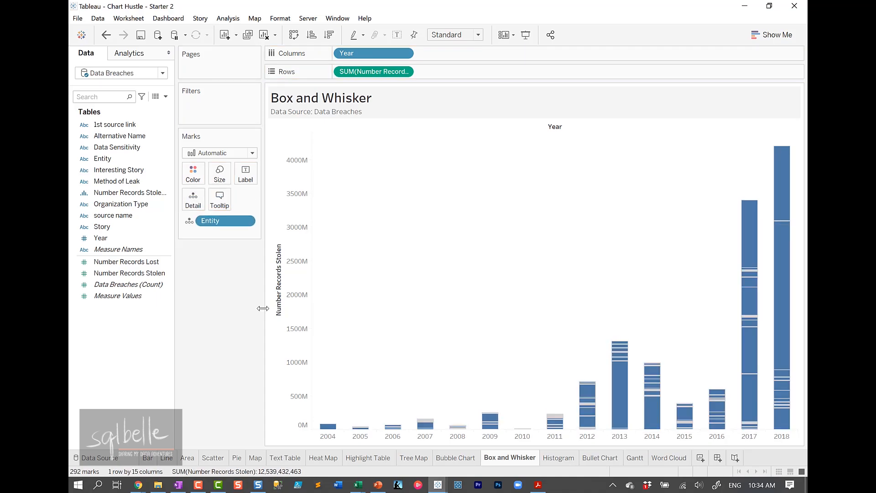
- Set the Box and Whisker sheet's mark type to Circle and shrink the marks to tiny dots
left_click(122, 56)
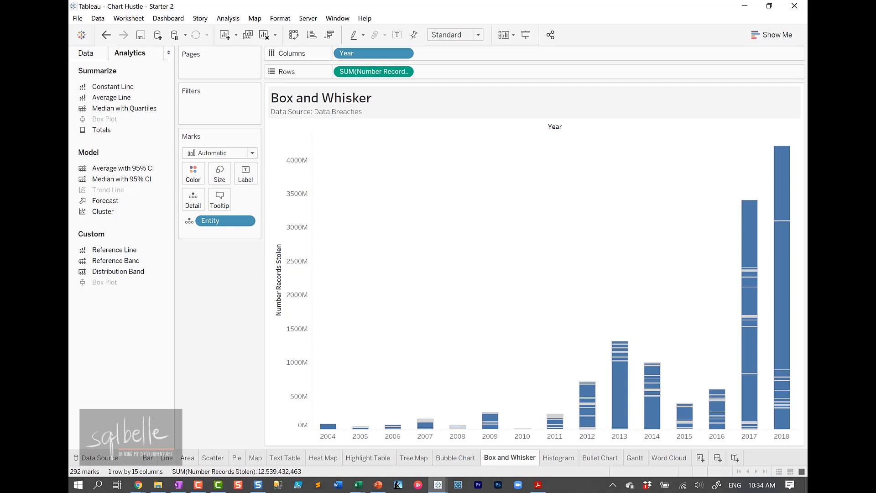
left_click(207, 153)
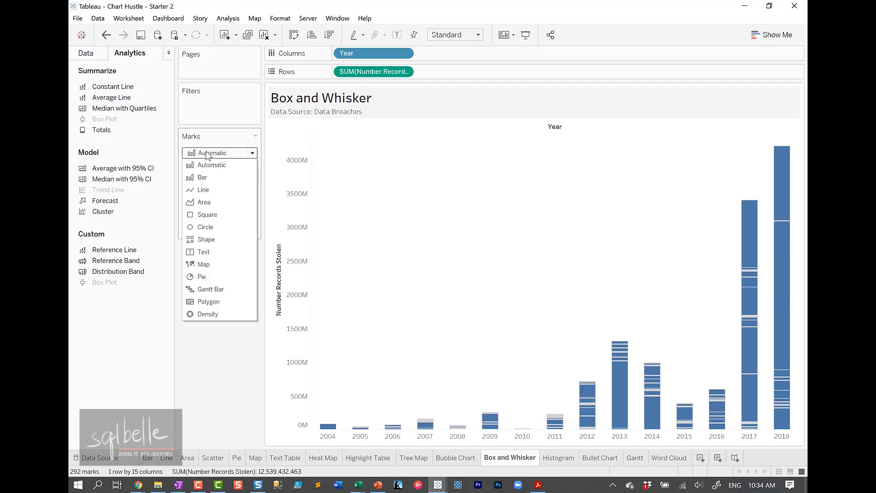
left_click(221, 229)
left_click(219, 173)
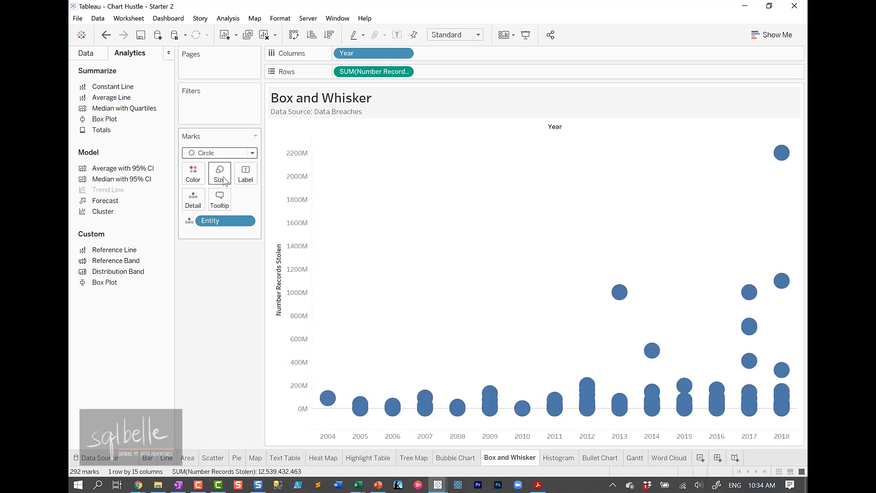
left_click_drag(242, 204, 235, 208)
left_click_drag(223, 208, 218, 206)
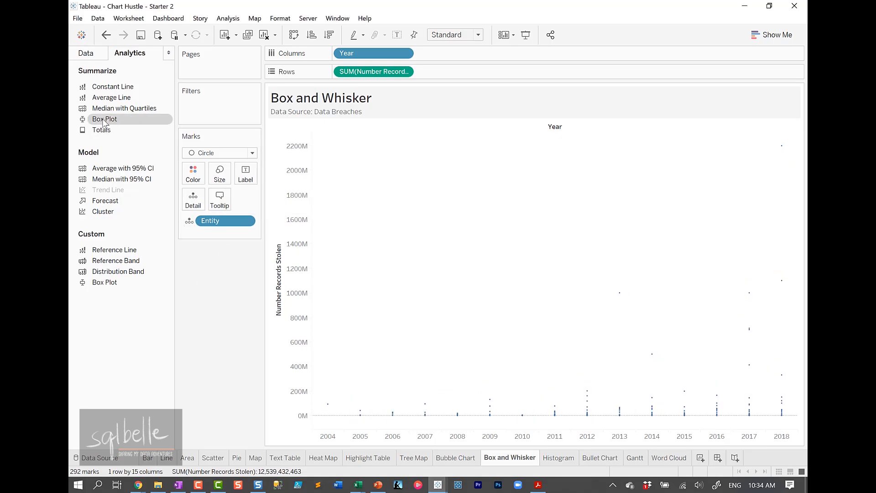
- Add a box plot to the yearly circles and extend its whiskers to the maximum extent of the data
left_click_drag(105, 123, 361, 145)
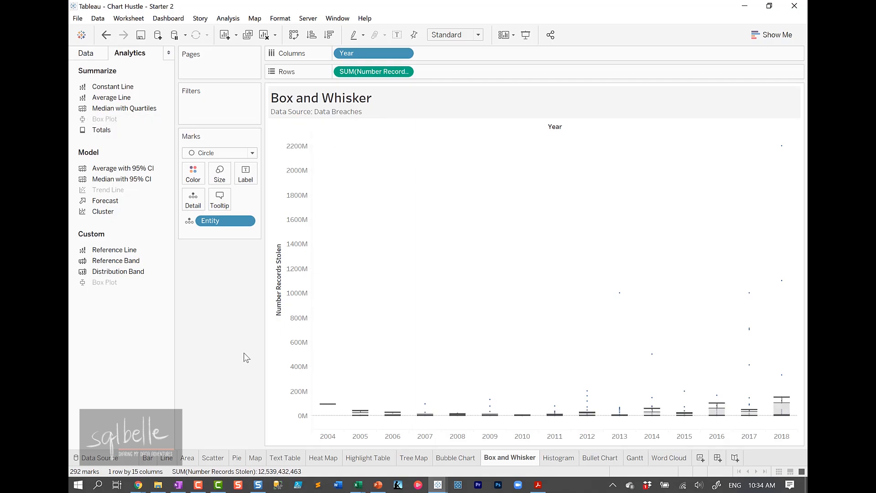
mouse_move(334, 409)
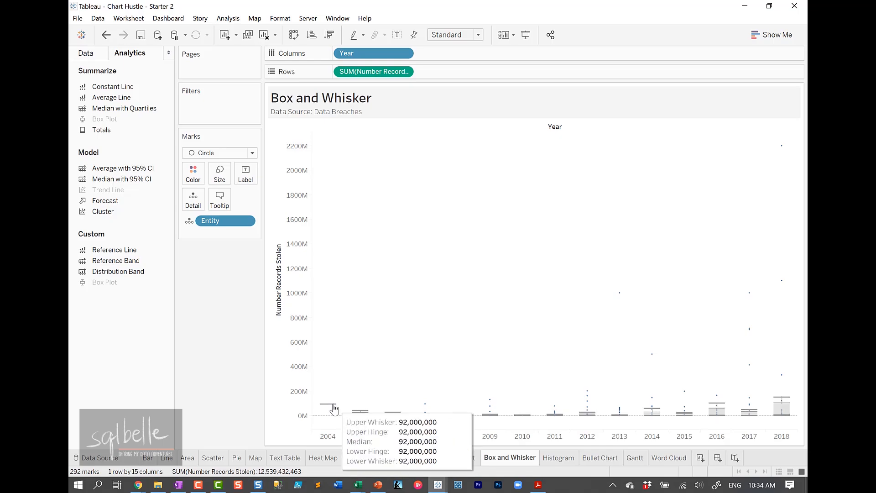
right_click(335, 406)
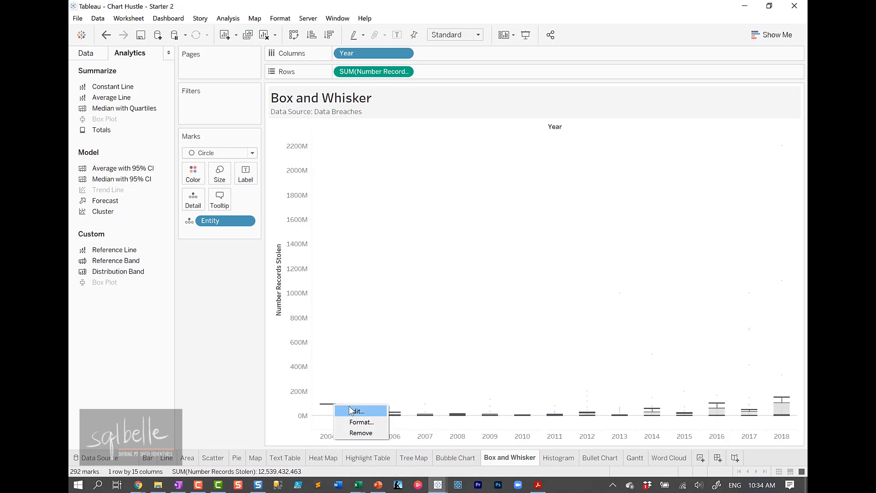
left_click(355, 411)
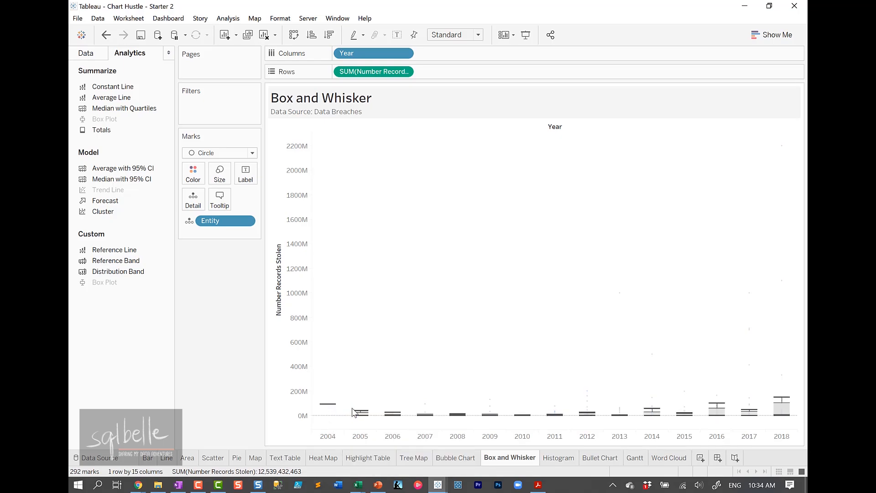
left_click(432, 183)
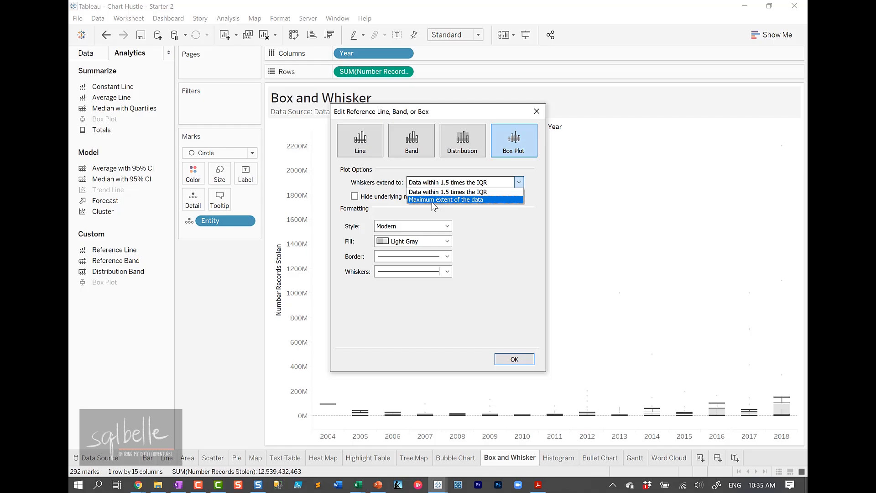
left_click(433, 199)
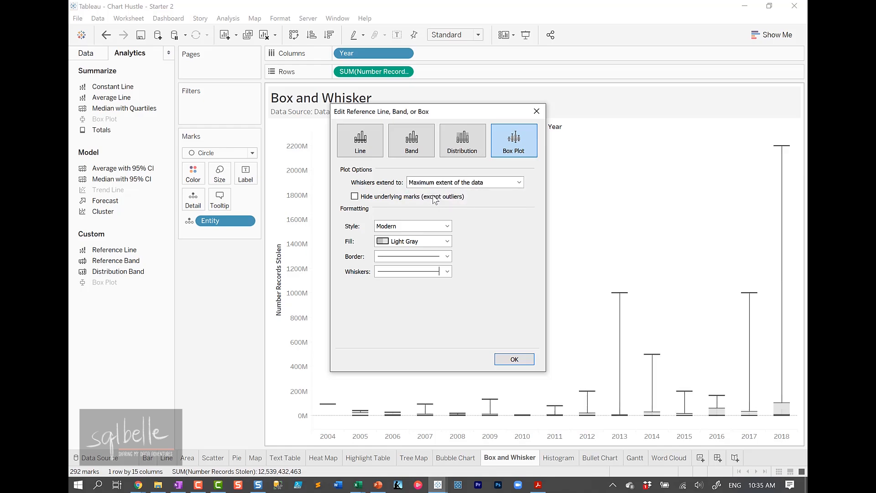
left_click(536, 111)
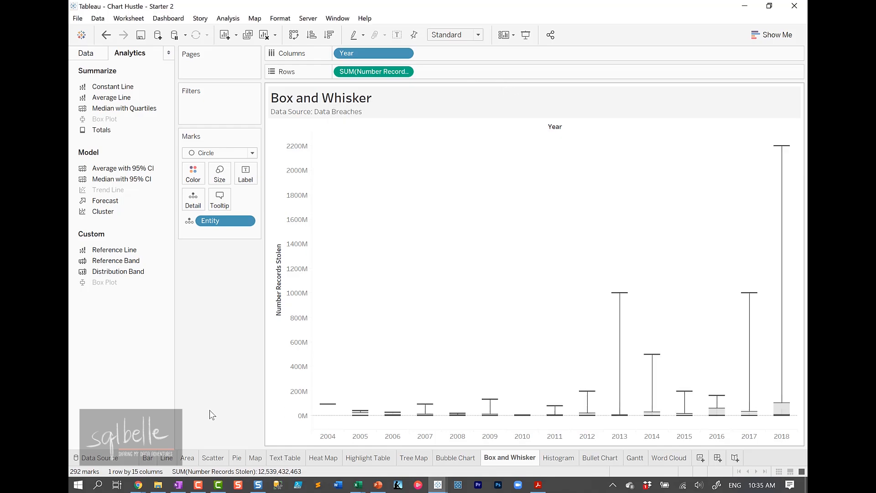
- On the Histogram sheet, create the Profit (bin) field with a bin size of 53 and place it on Columns
key("ctrl+Tab")
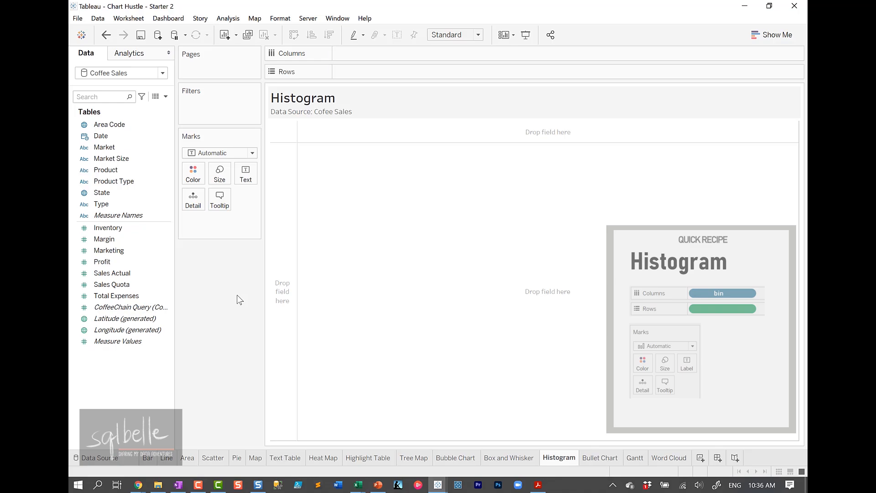
right_click(106, 264)
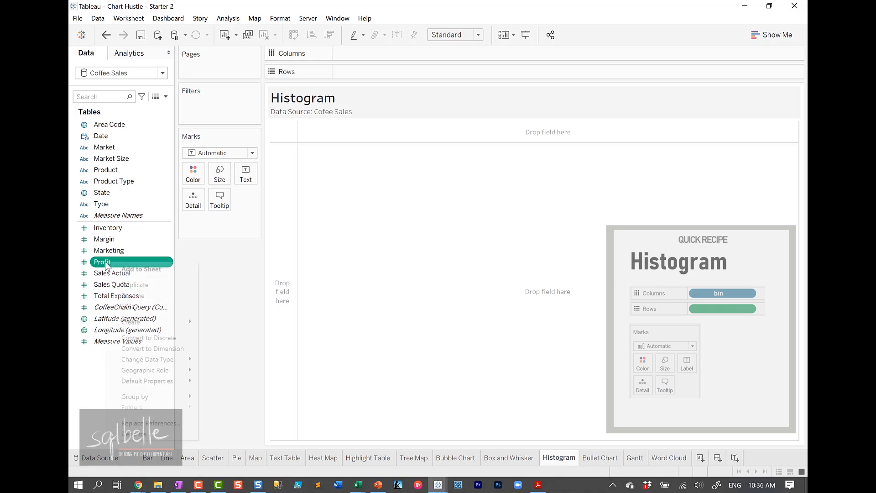
mouse_move(178, 322)
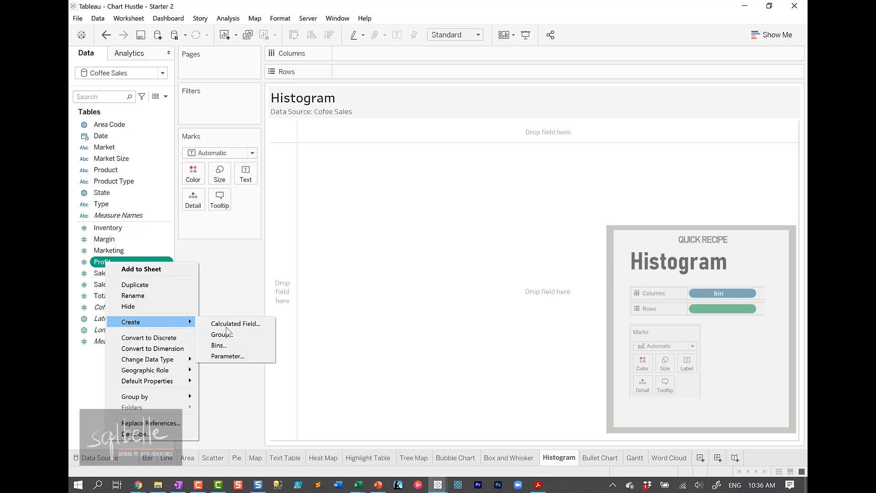
left_click(223, 344)
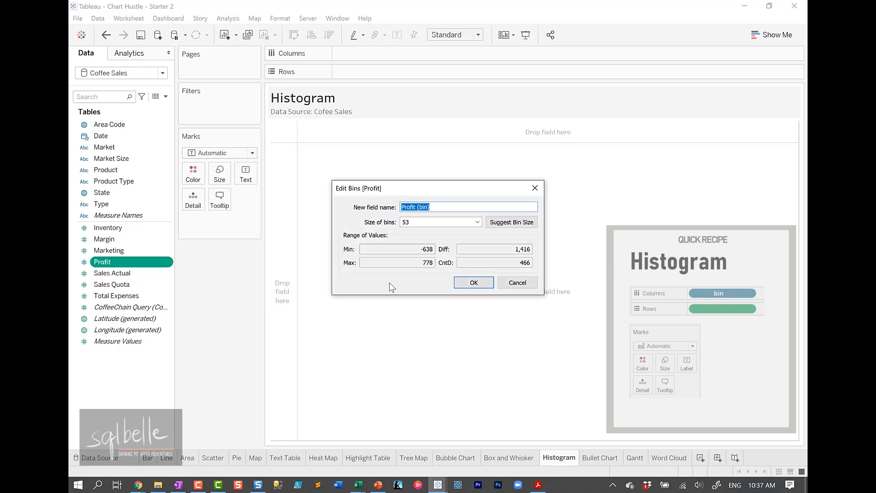
left_click(473, 283)
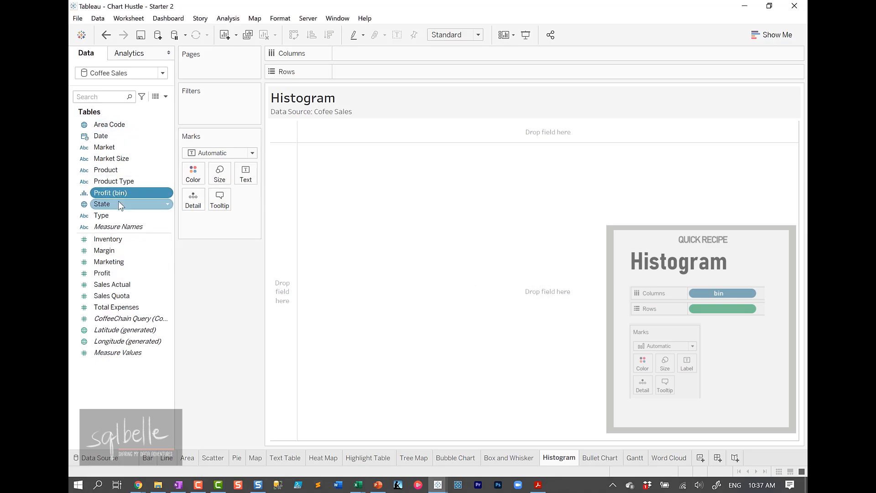
left_click_drag(108, 194, 365, 54)
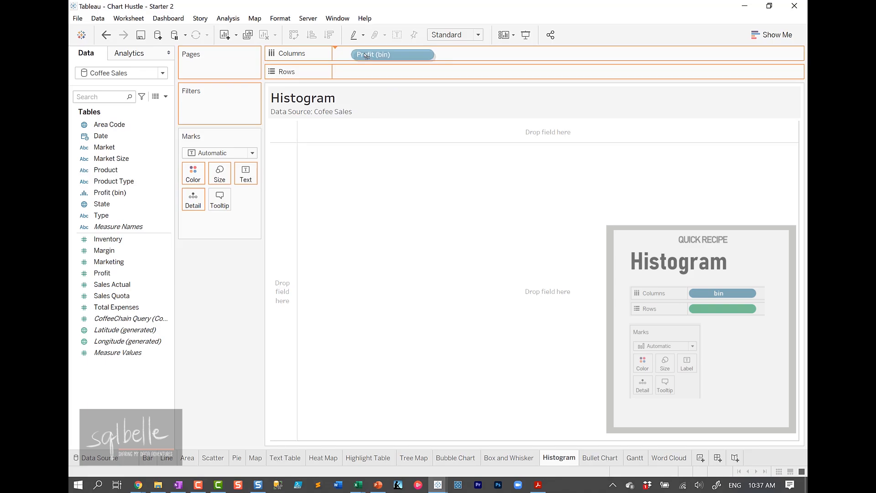
- Place Product on the histogram's Rows as a count, CNT(Product)
left_click(159, 298)
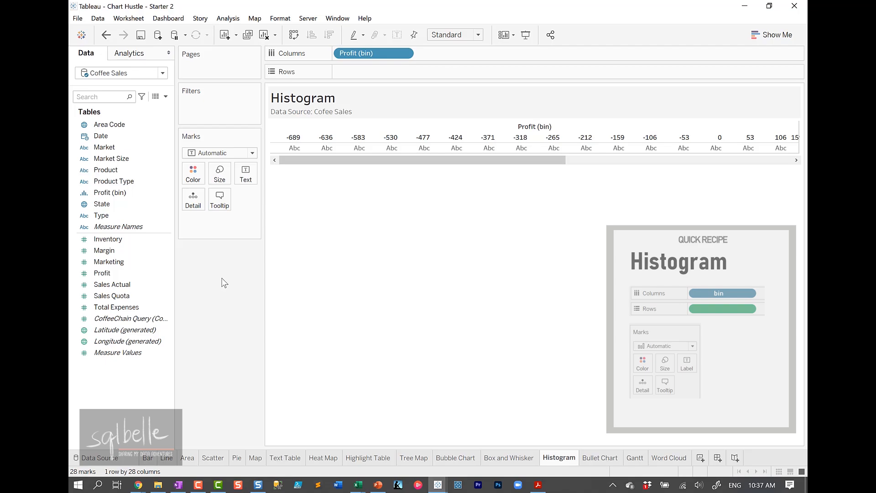
left_click_drag(106, 170, 408, 75)
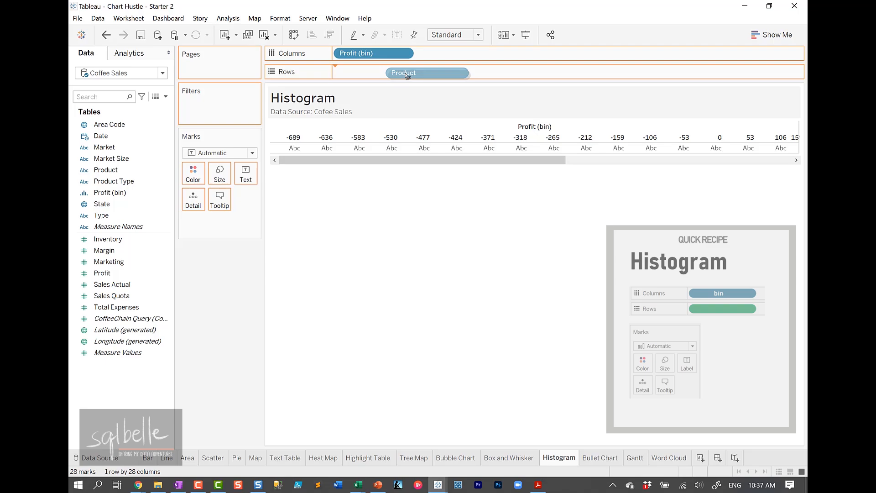
left_click_drag(408, 77, 407, 73)
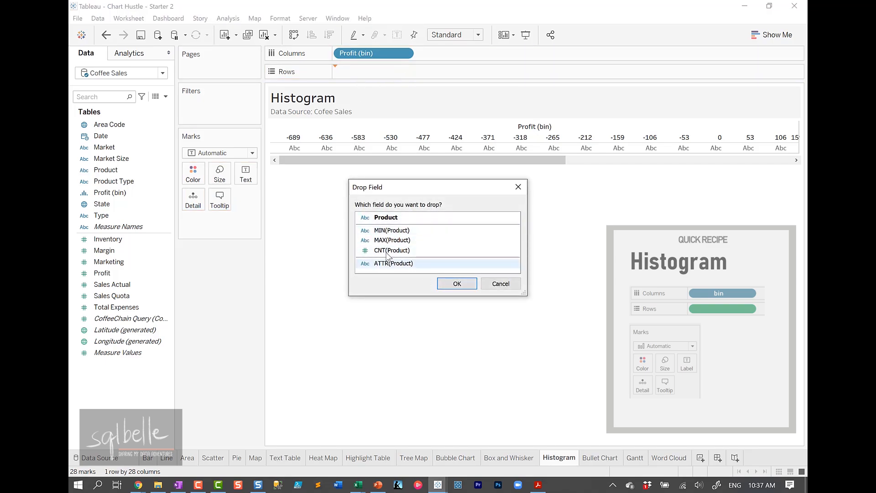
left_click(404, 251)
left_click(457, 285)
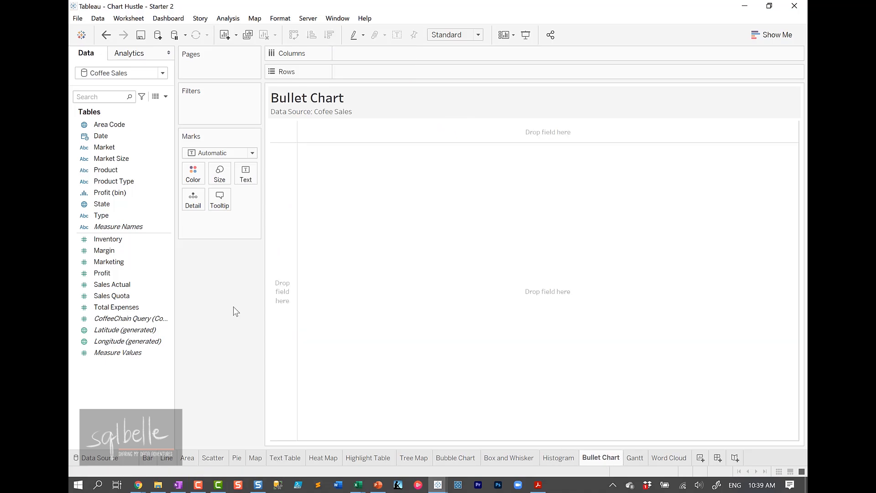
- On the Bullet Chart sheet, generate a bullet chart from State, Sales Actual and Sales Quota with Show Me and swap its reference line fields
left_click(102, 206)
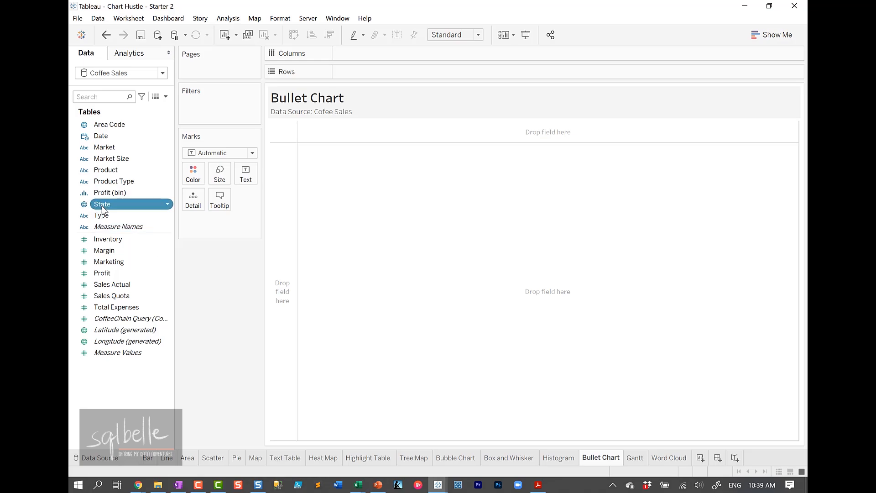
left_click(120, 287, "ctrl")
left_click(123, 297, "ctrl")
left_click(313, 251)
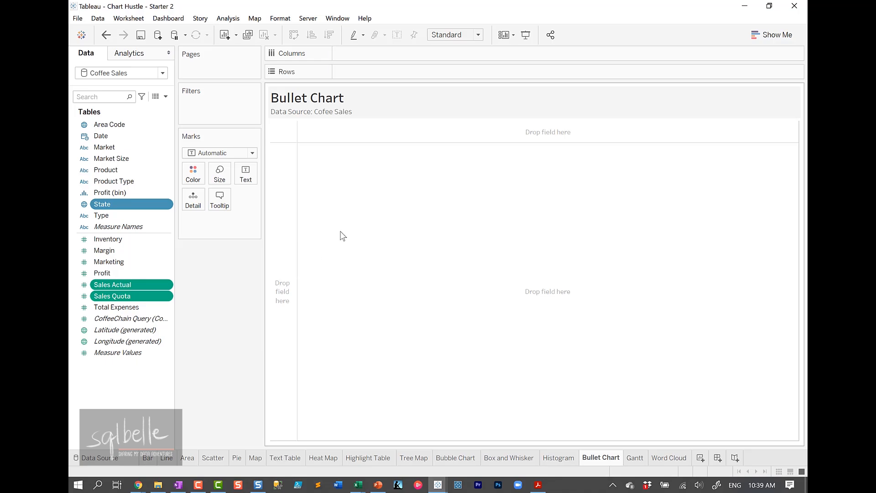
left_click(756, 34)
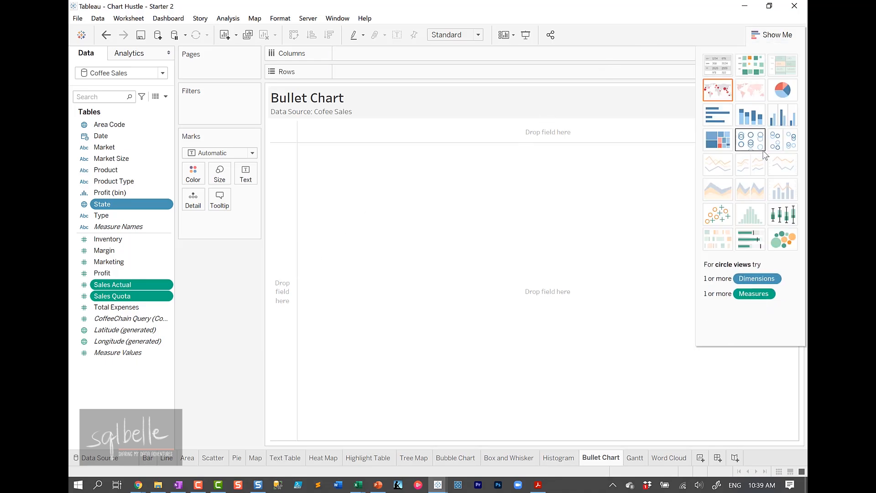
left_click(751, 239)
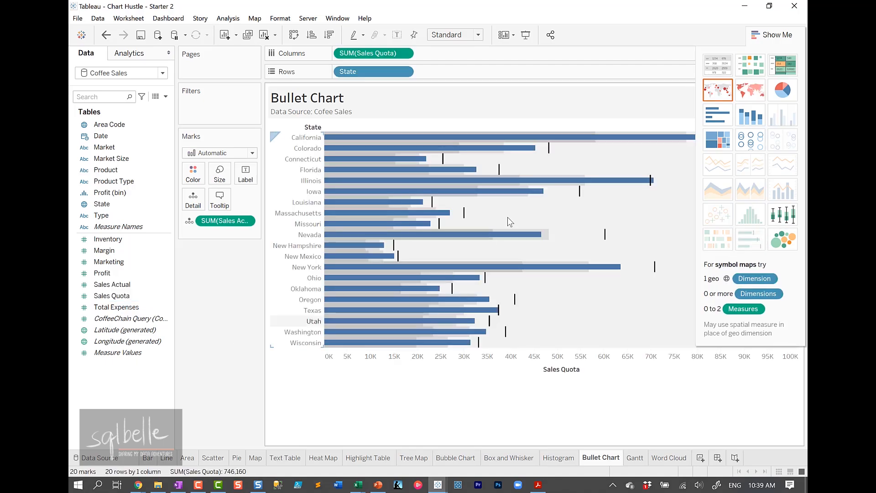
left_click(772, 34)
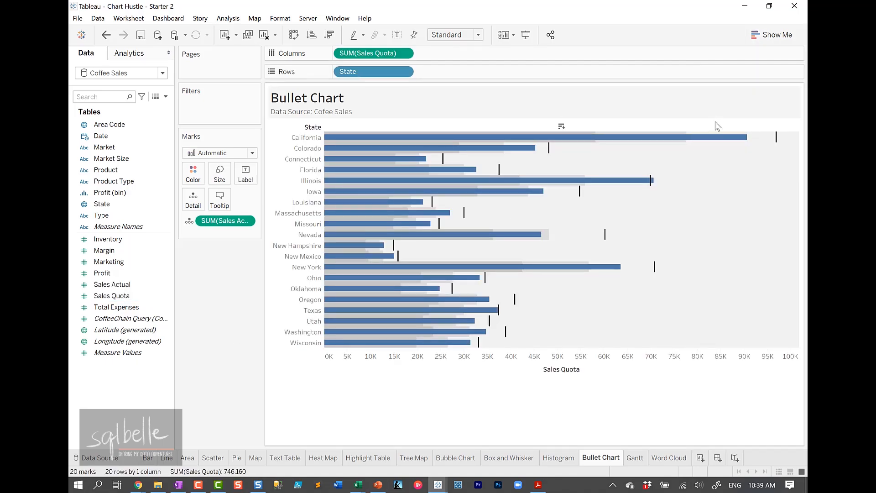
right_click(558, 370)
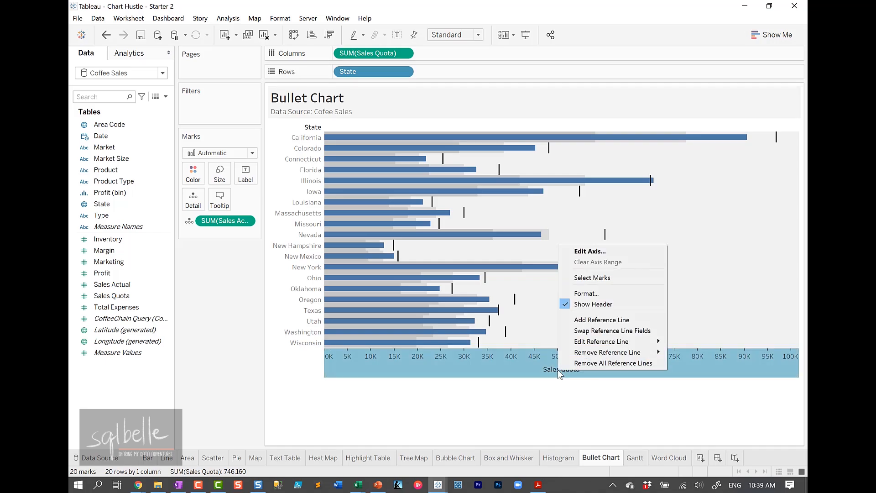
left_click(628, 330)
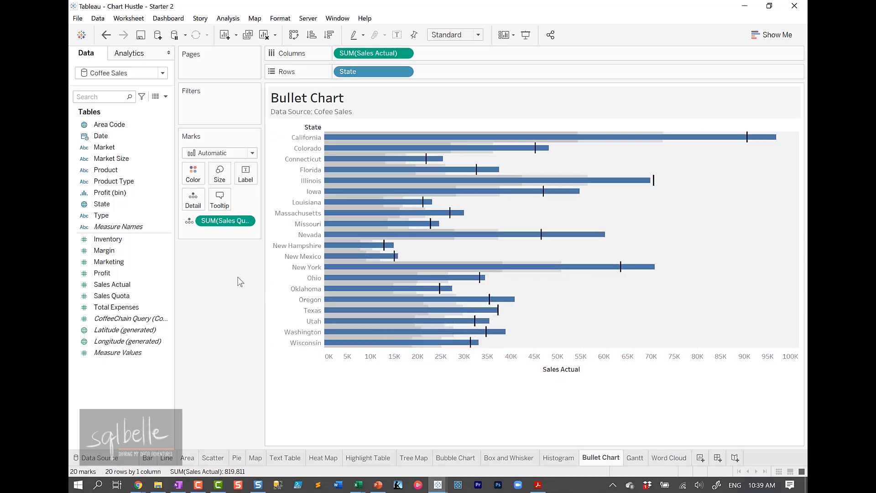
- Remove Sales Actual, State and Sales Quota from the Bullet Chart sheet to empty it
left_click_drag(397, 54, 396, 23)
left_click_drag(387, 71, 303, 136)
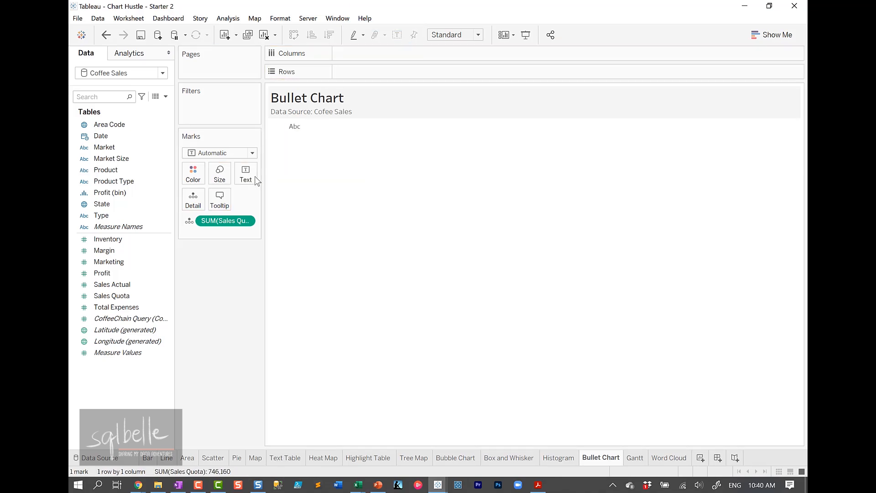
left_click_drag(229, 222, 237, 320)
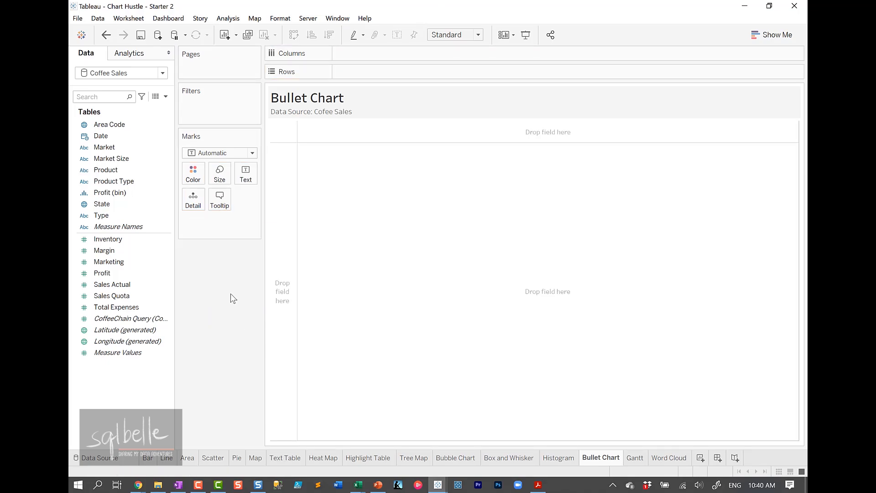
- On the Bullet Chart sheet, put State on Rows, Sales Actual on Columns and Sales Quota on Detail
left_click_drag(109, 204, 388, 78)
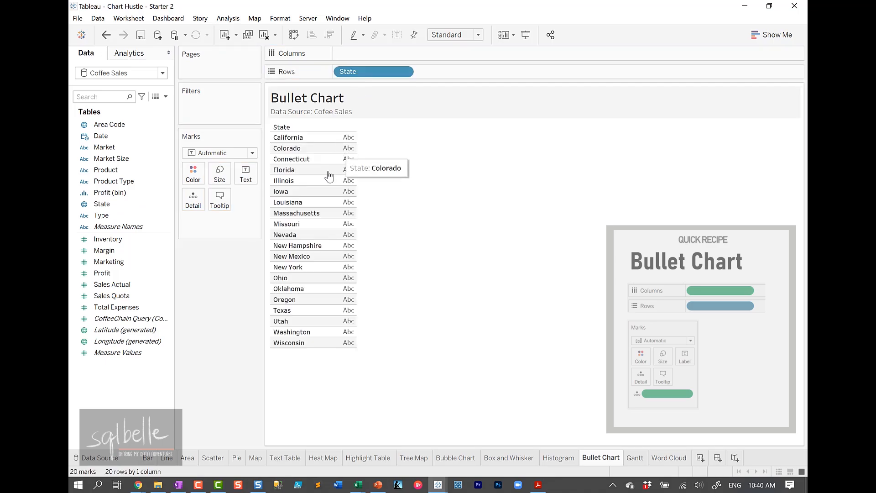
left_click_drag(126, 280, 391, 61)
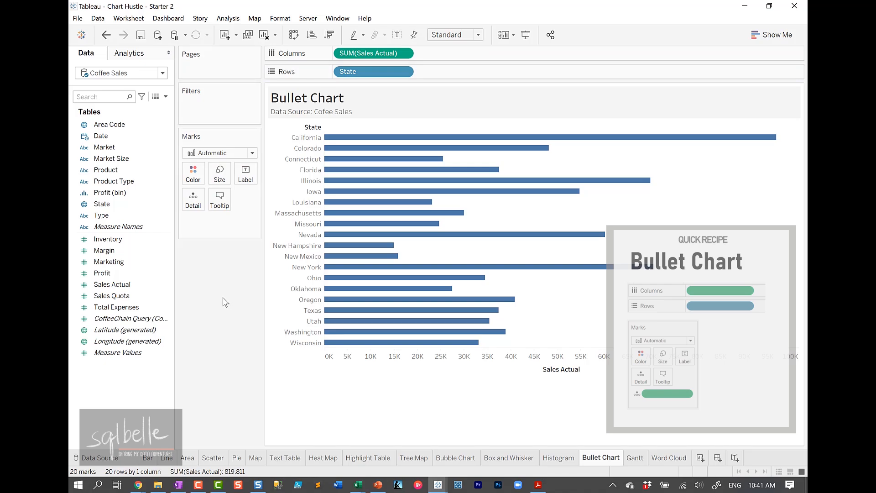
left_click(153, 298)
left_click_drag(121, 299, 220, 197)
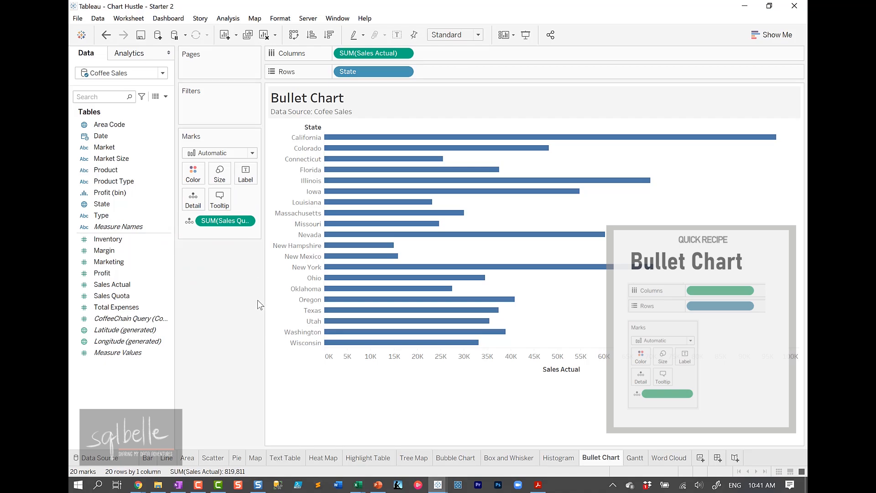
- Add a per-cell reference line to the bullet chart at the average of SUM(Sales Quota)
left_click(127, 58)
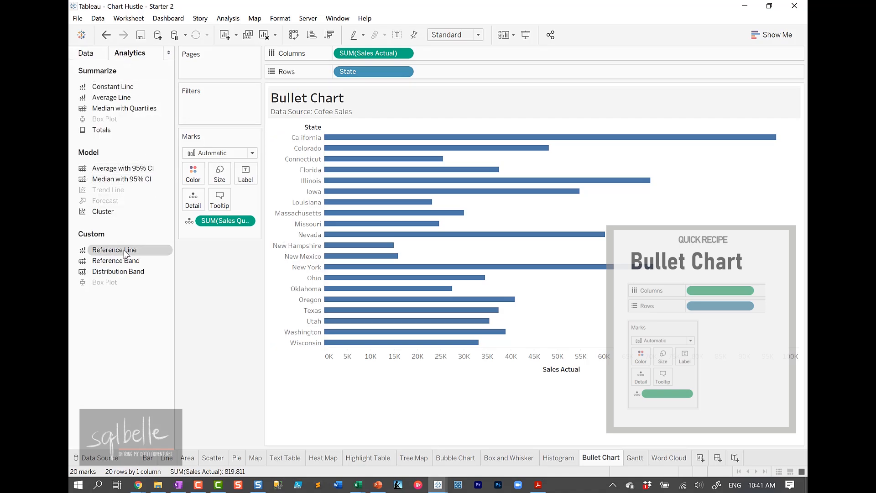
left_click_drag(124, 254, 447, 150)
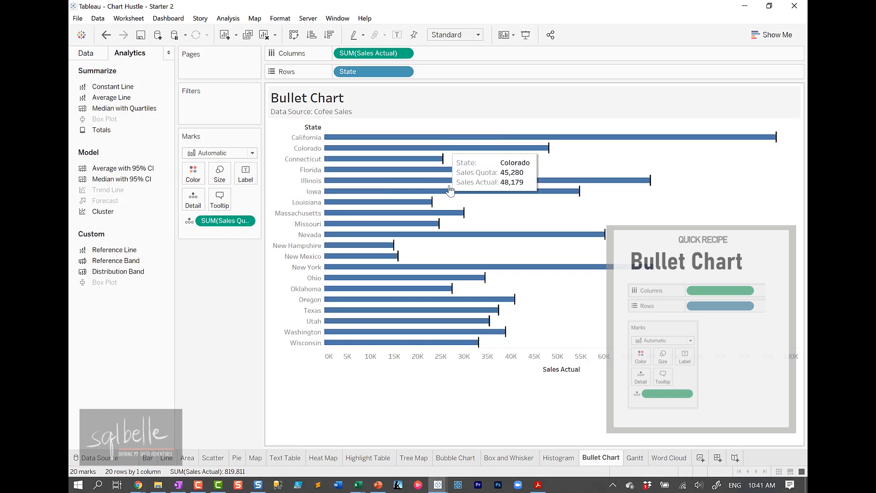
left_click(409, 193)
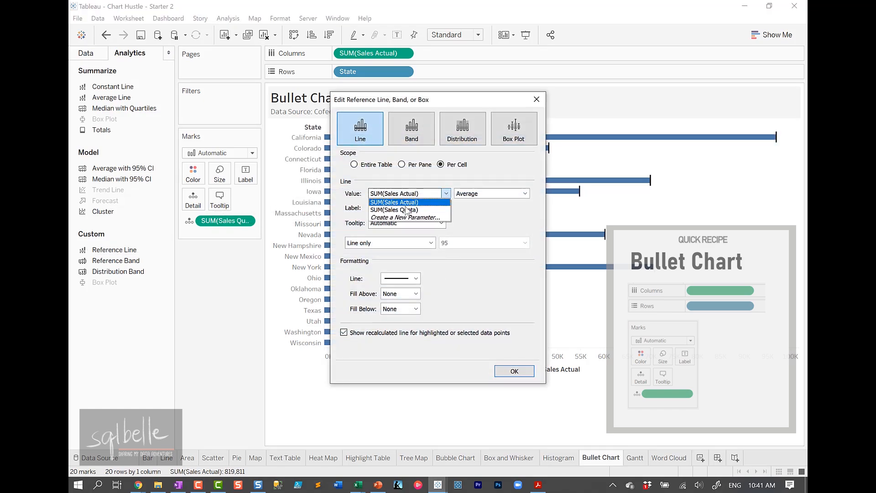
left_click(407, 210)
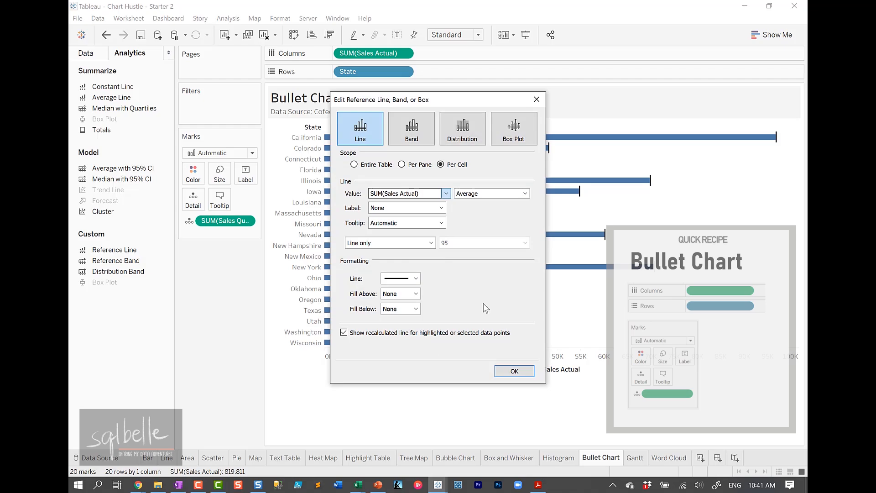
left_click(514, 370)
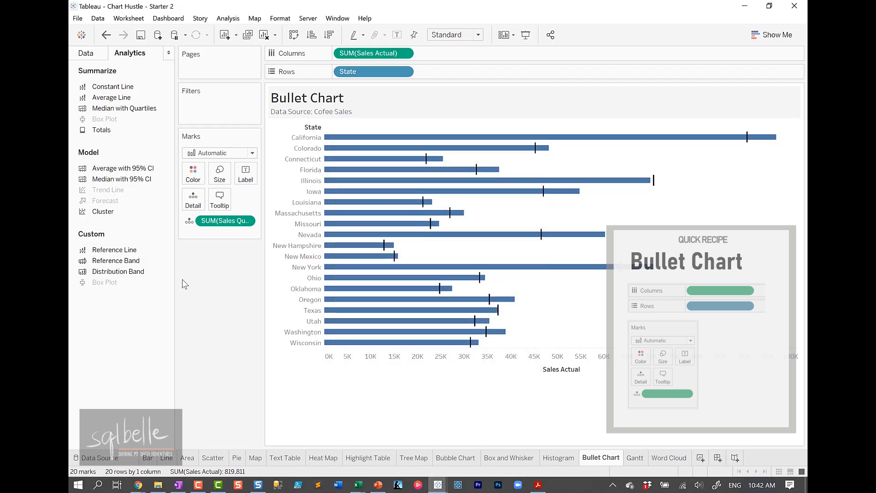
- Add a per-cell distribution band to the bullet chart at 50, 70 and 90 percent of the average SUM(Sales Quota)
left_click_drag(119, 272, 445, 150)
left_click(504, 195)
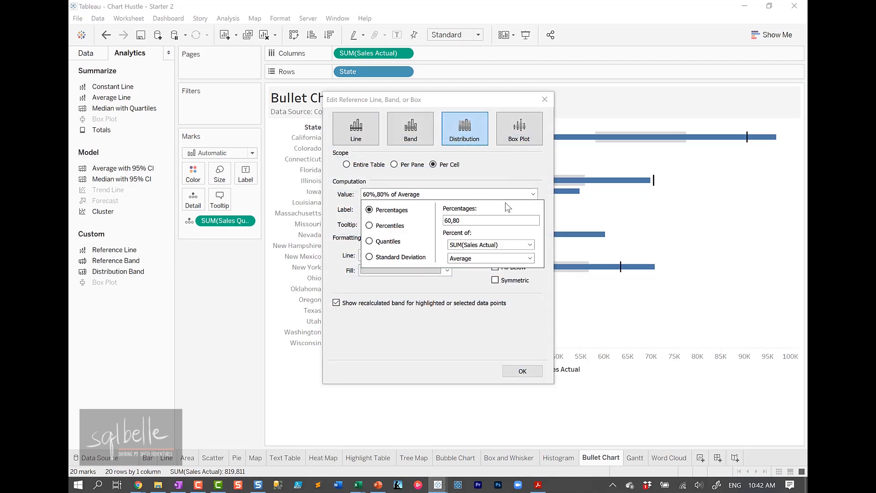
left_click_drag(459, 220, 352, 209)
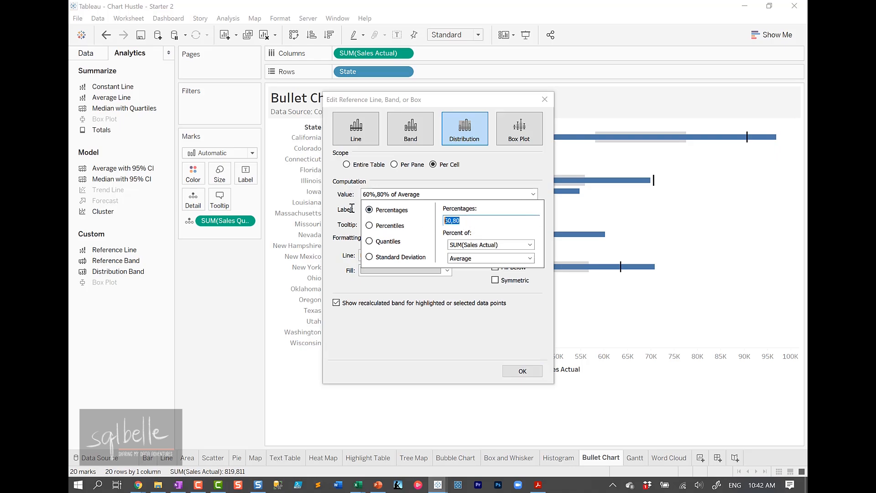
type("50,")
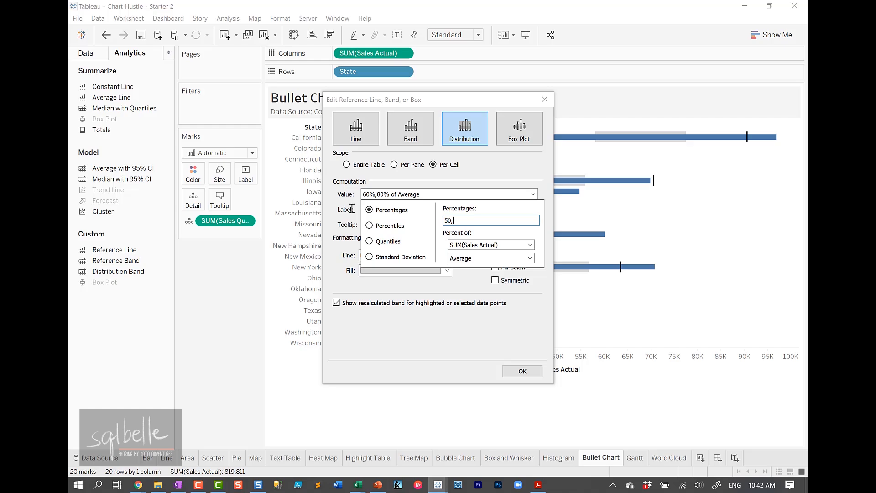
type("70,90")
left_click(473, 247)
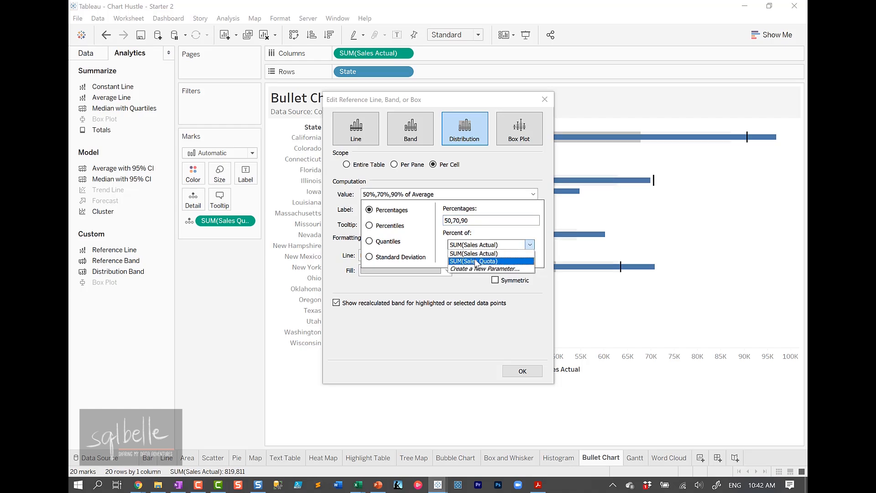
left_click(478, 261)
left_click(488, 313)
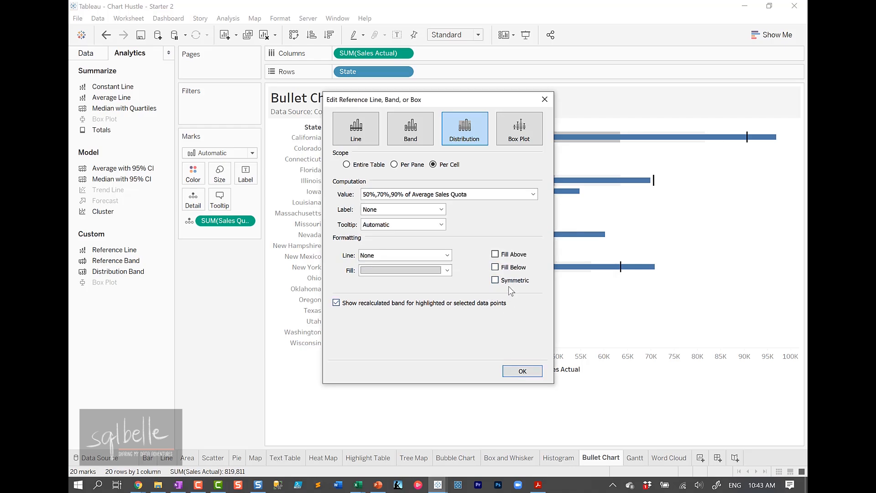
- Fill the distribution band above and below, and set its fill palette to Stoplight
left_click(509, 255)
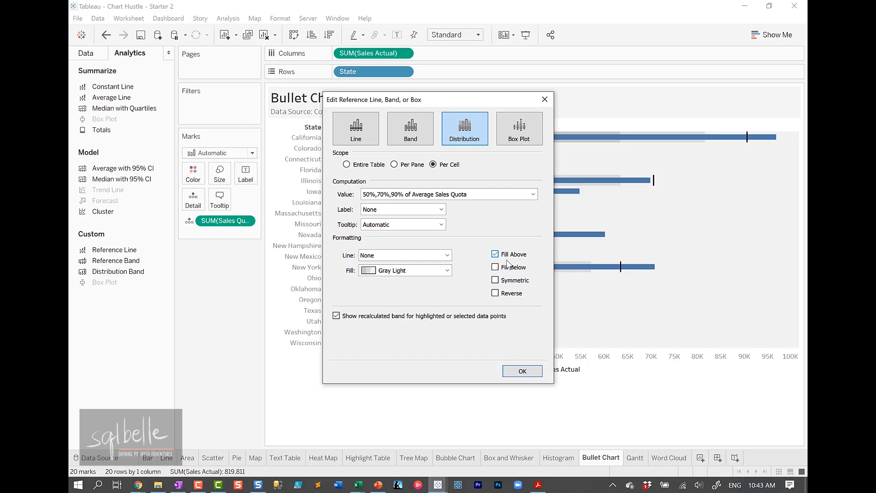
left_click(505, 267)
left_click_drag(468, 106, 264, 87)
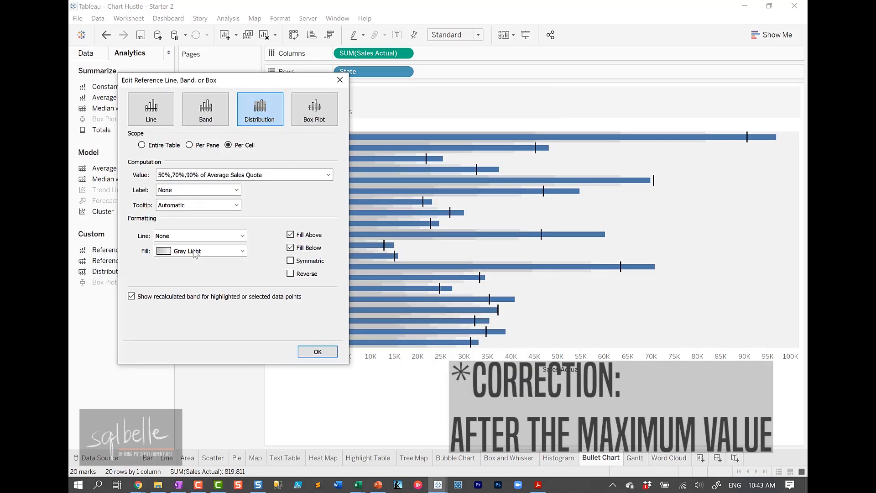
left_click(185, 252)
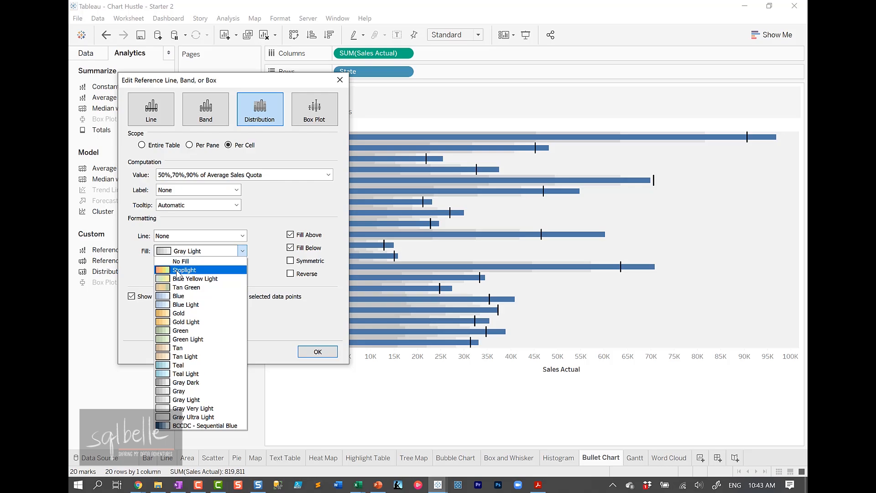
left_click(178, 272)
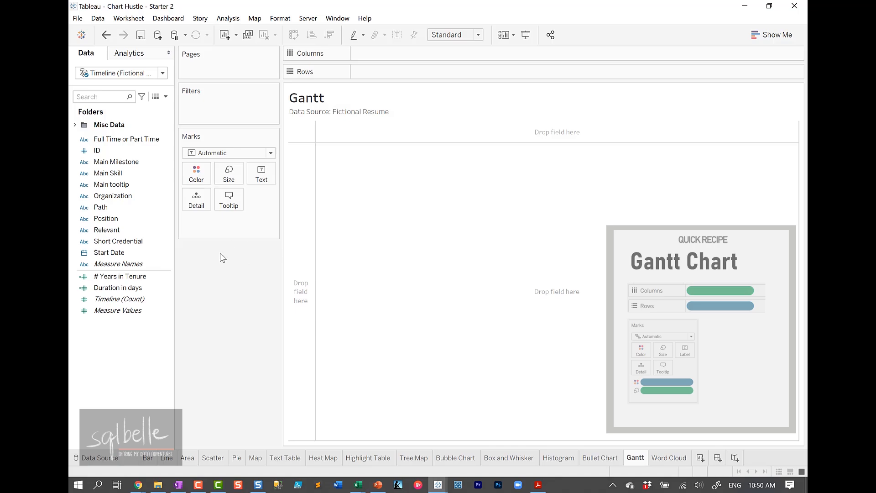
- On the Gantt sheet, put continuous MONTH(Start Date) on Columns and Organization on Rows
left_click_drag(109, 252, 458, 58)
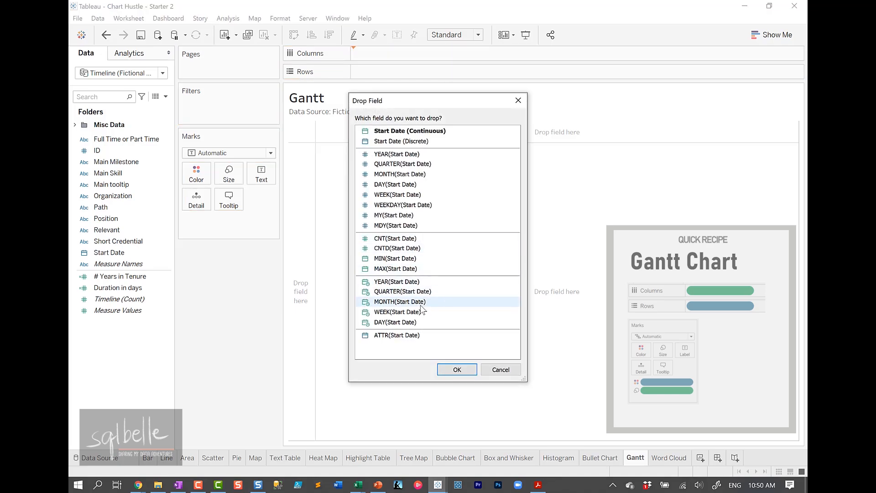
left_click(434, 301)
left_click(457, 369)
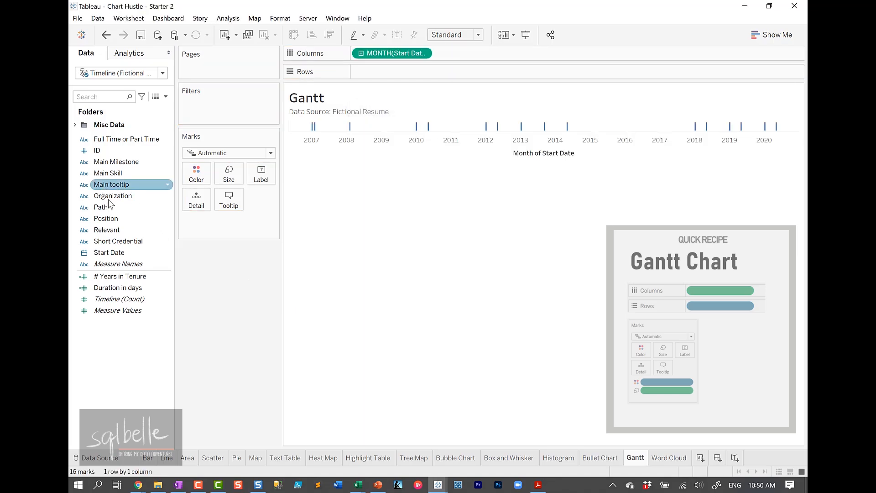
left_click_drag(108, 192, 391, 87)
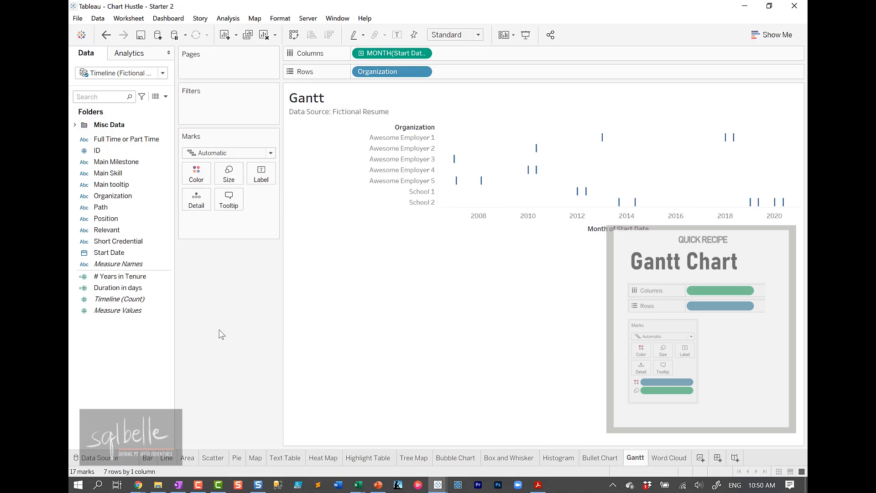
- Size the Gantt bars by Duration in days and color them by Full Time or Part Time
left_click(118, 288)
left_click_drag(120, 293, 230, 183)
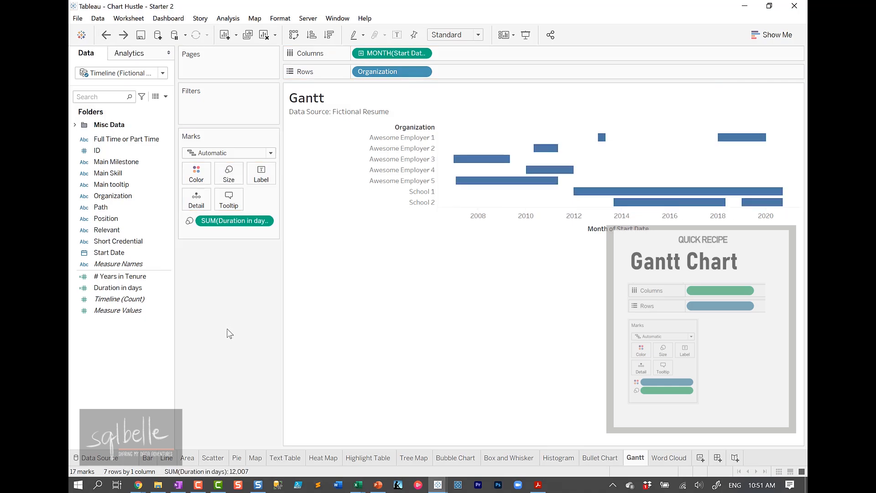
left_click(126, 140)
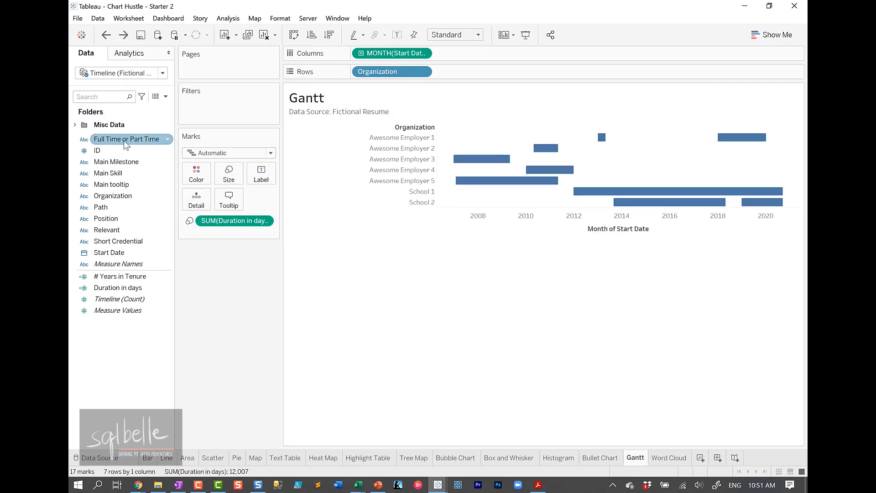
left_click_drag(125, 144, 197, 176)
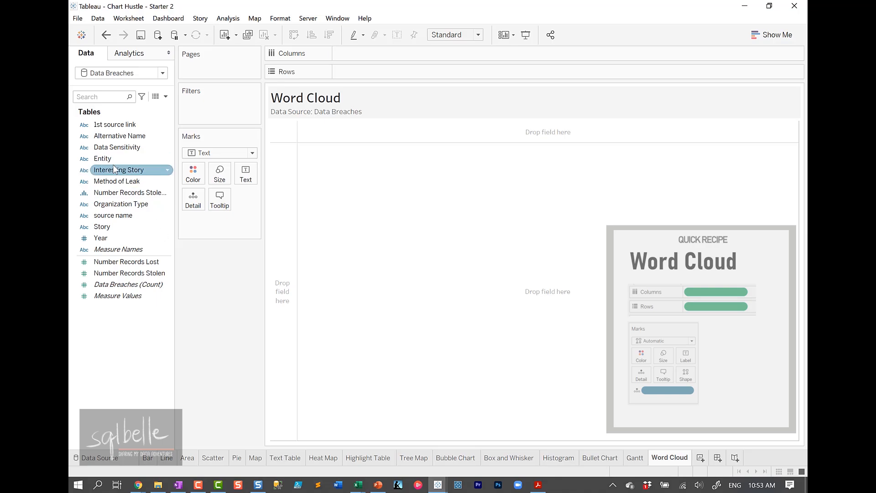
- On the Word Cloud sheet, put Entity on Text and Number Records Stolen on Size
left_click_drag(105, 159, 242, 173)
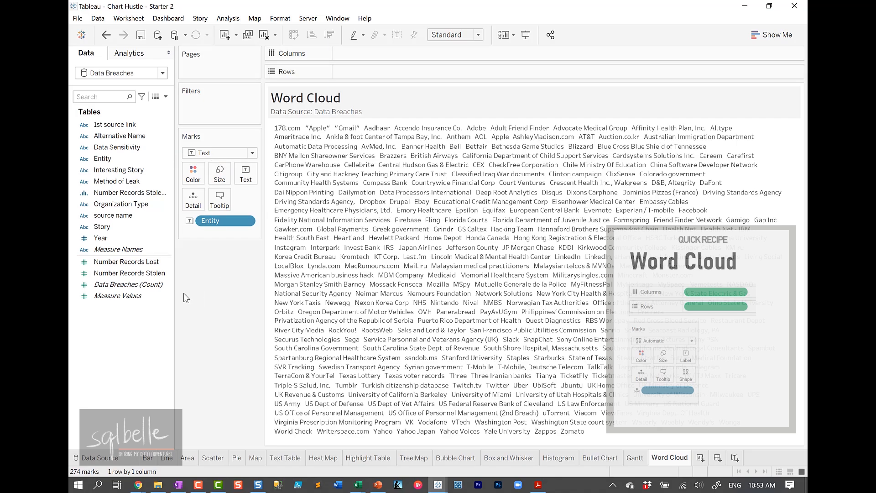
left_click_drag(131, 273, 218, 184)
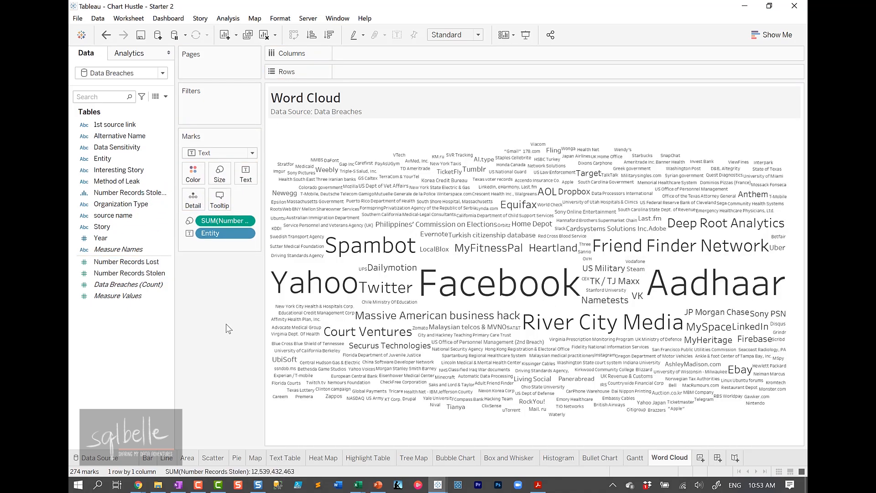